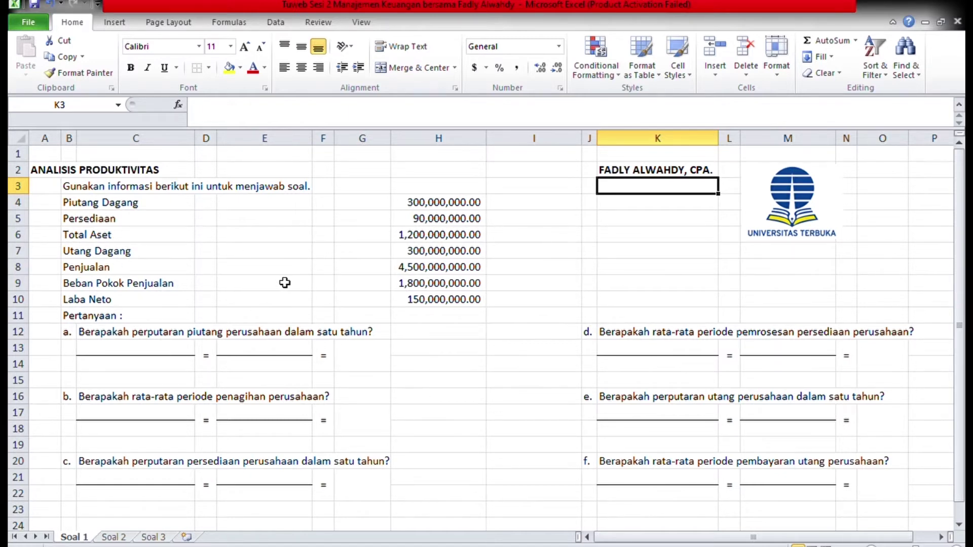
Step: Review the financial data values (Piutang Dagang through Laba Neto) and question a's text
{"action": "double_click", "coordinate": [405, 205]}
{"action": "left_click", "coordinate": [513, 209]}
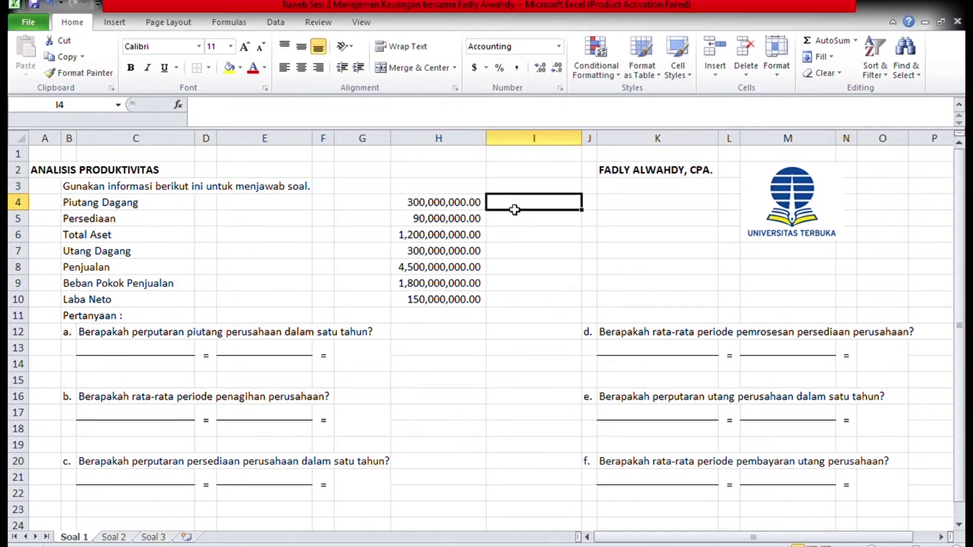
{"action": "left_click", "coordinate": [472, 224]}
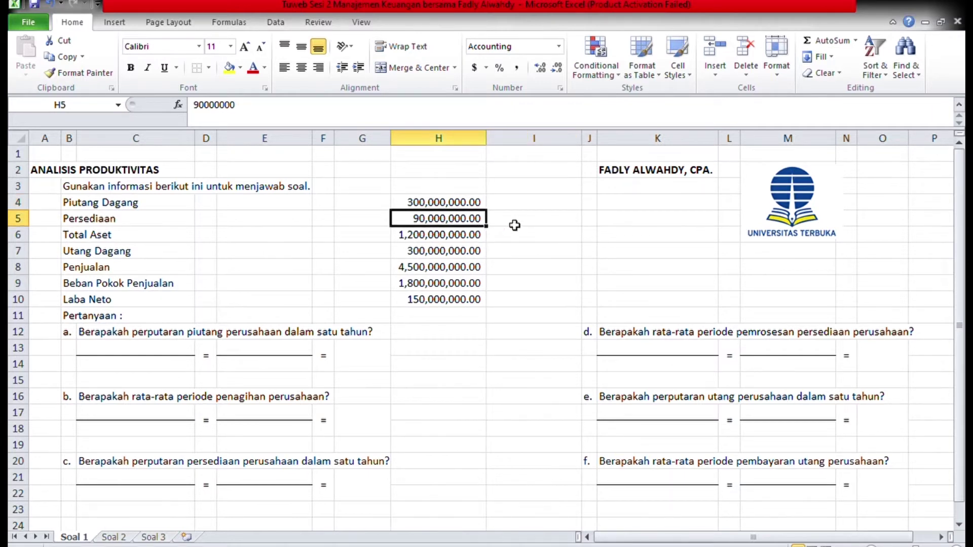
{"action": "left_click", "coordinate": [479, 242]}
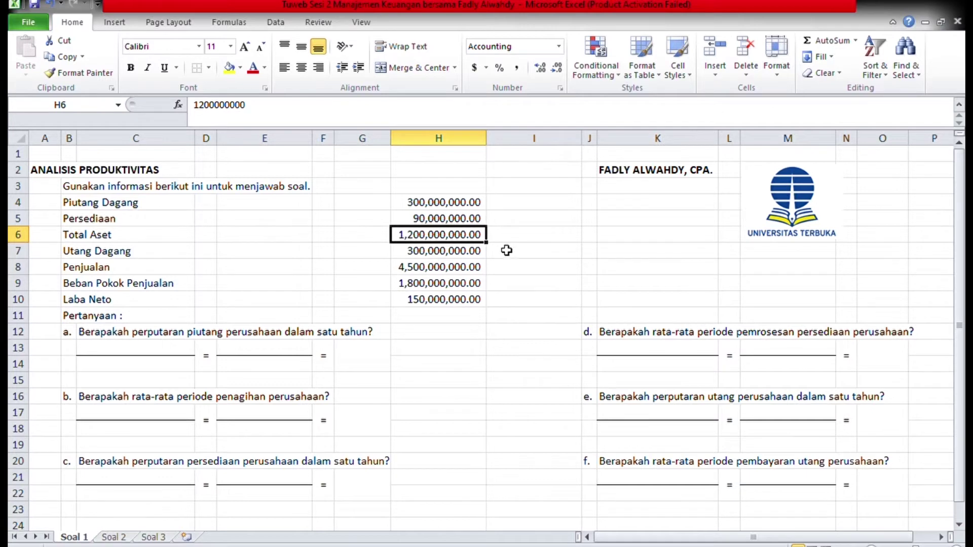
{"action": "left_click", "coordinate": [478, 258]}
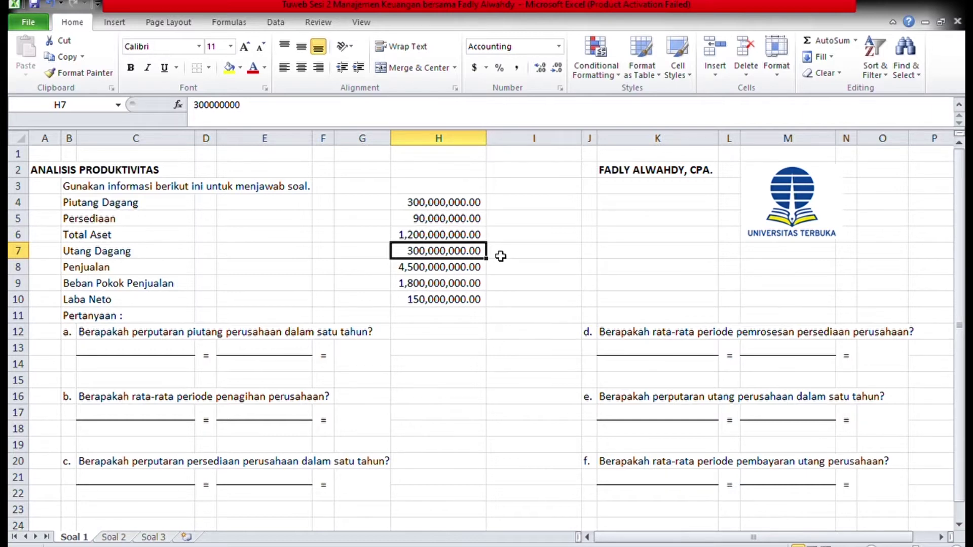
{"action": "left_click", "coordinate": [478, 269]}
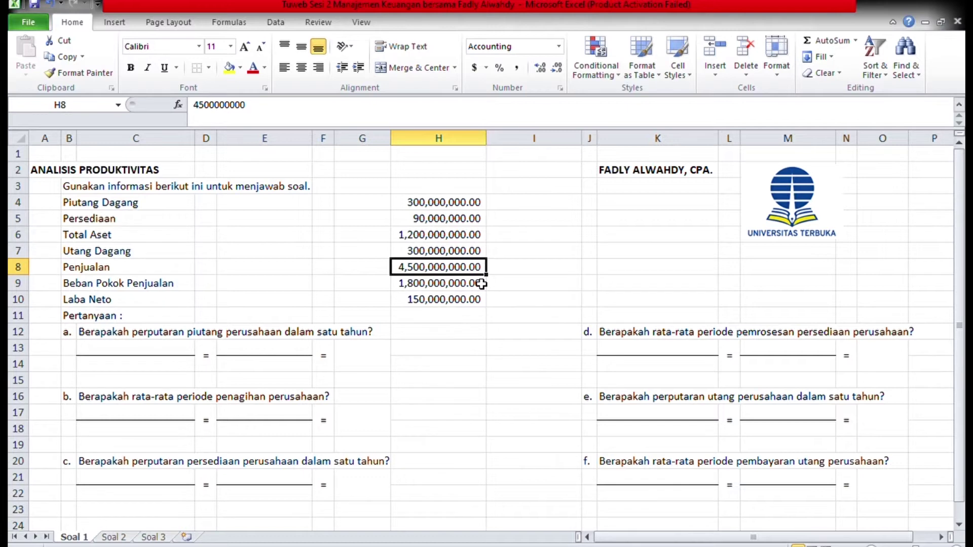
{"action": "left_click", "coordinate": [480, 283]}
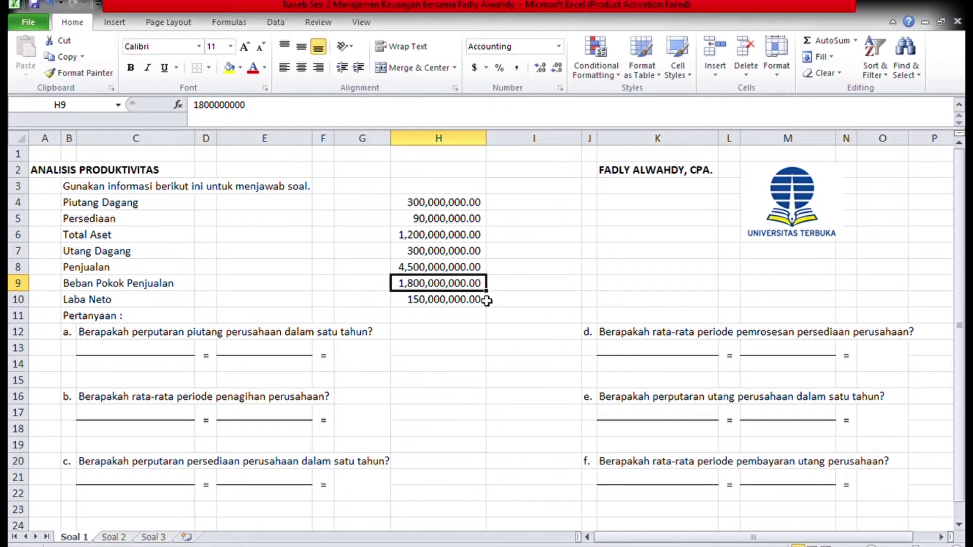
{"action": "left_click", "coordinate": [480, 301]}
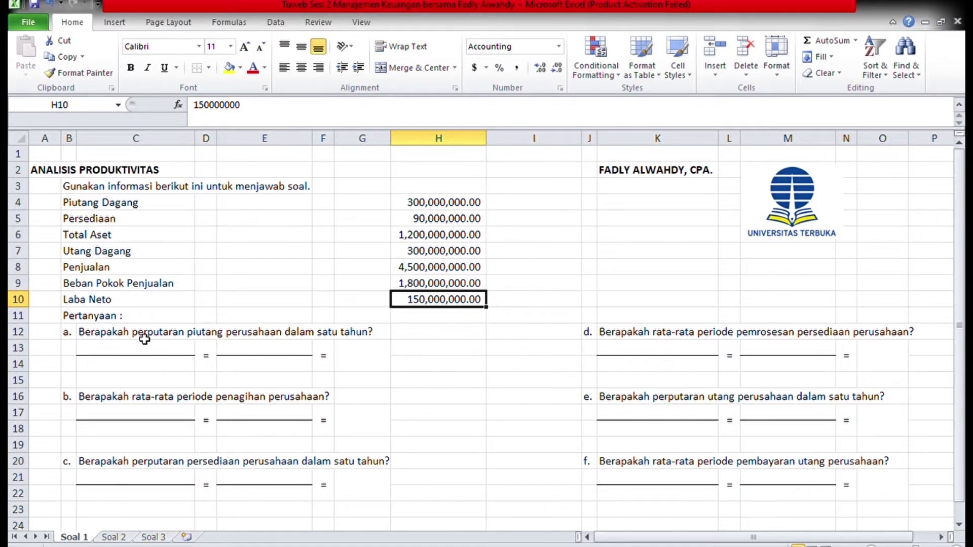
{"action": "left_click", "coordinate": [120, 336]}
{"action": "left_click", "coordinate": [57, 332]}
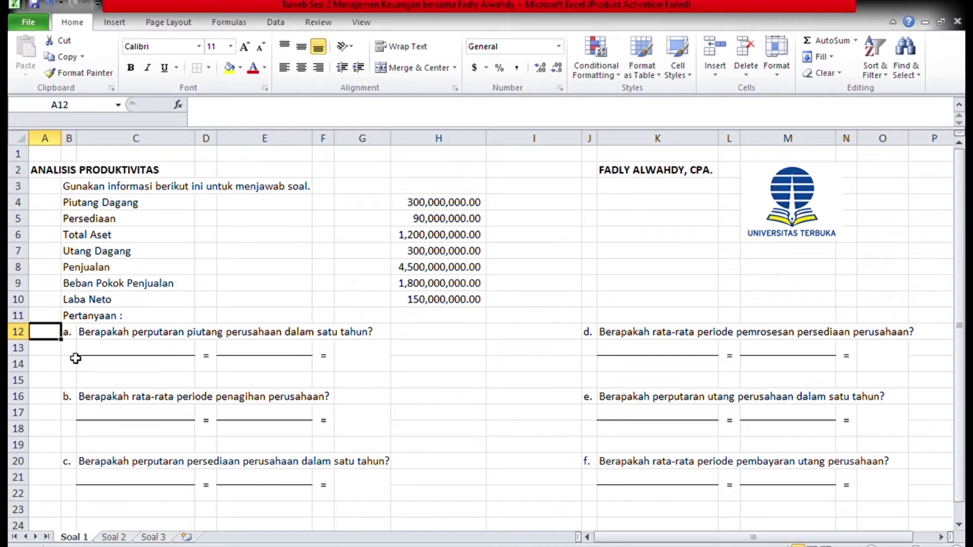
Step: Label question a's ratio with Penjualan Kredit in C13 and Rerata Piutang Dagang in C14
{"action": "key", "text": "Right"}
{"action": "key", "text": "Down"}
{"action": "key", "text": "Right"}
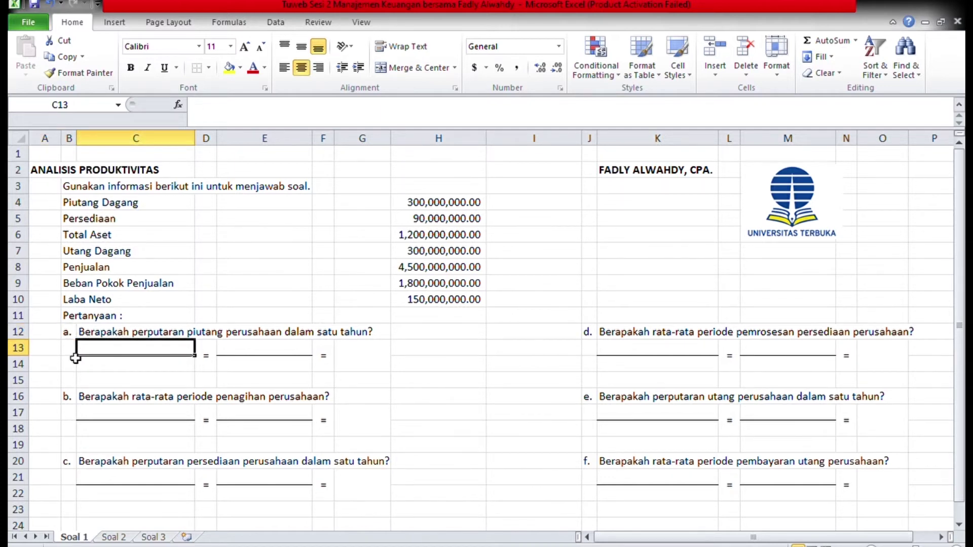
{"action": "type", "text": "Penjual"}
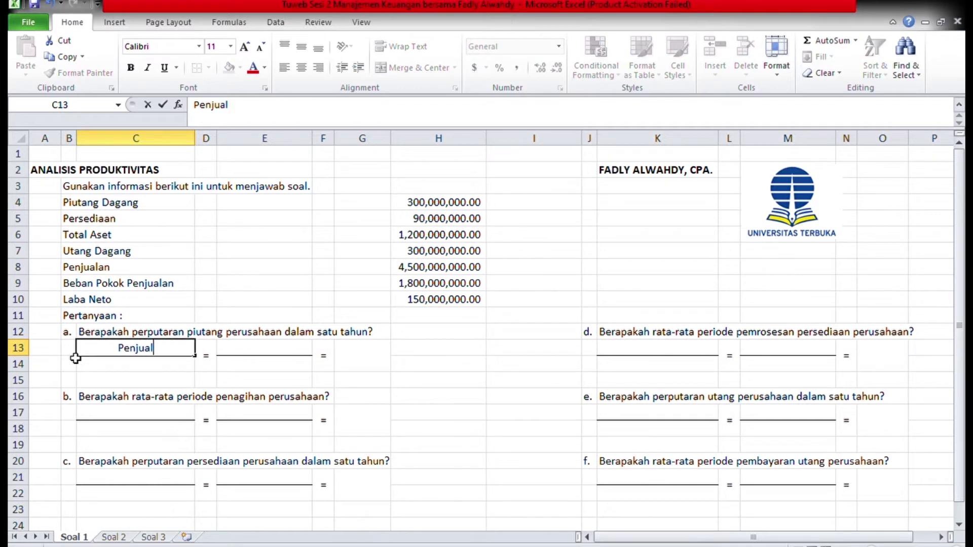
{"action": "type", "text": "an Kredit"}
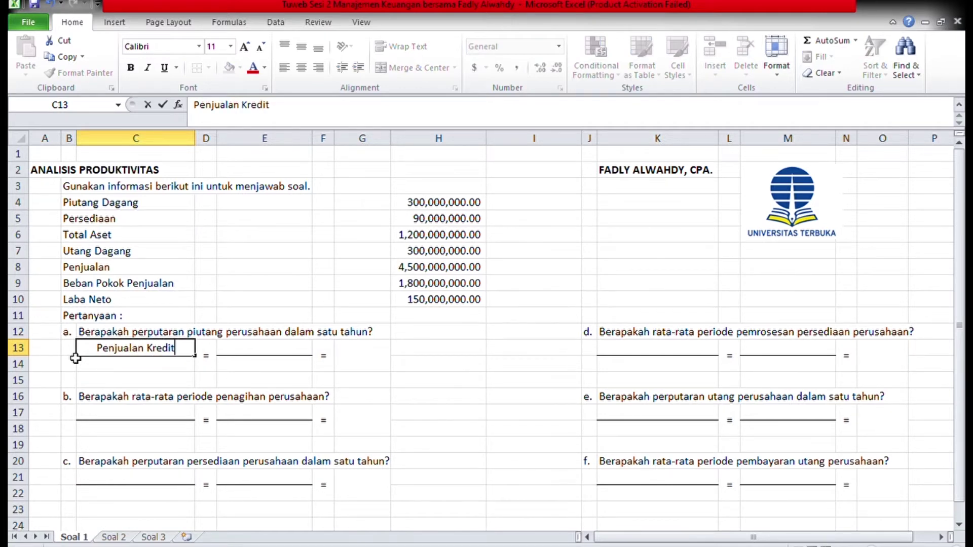
{"action": "key", "text": "Return"}
{"action": "key", "text": "Return"}
{"action": "key", "text": "Up"}
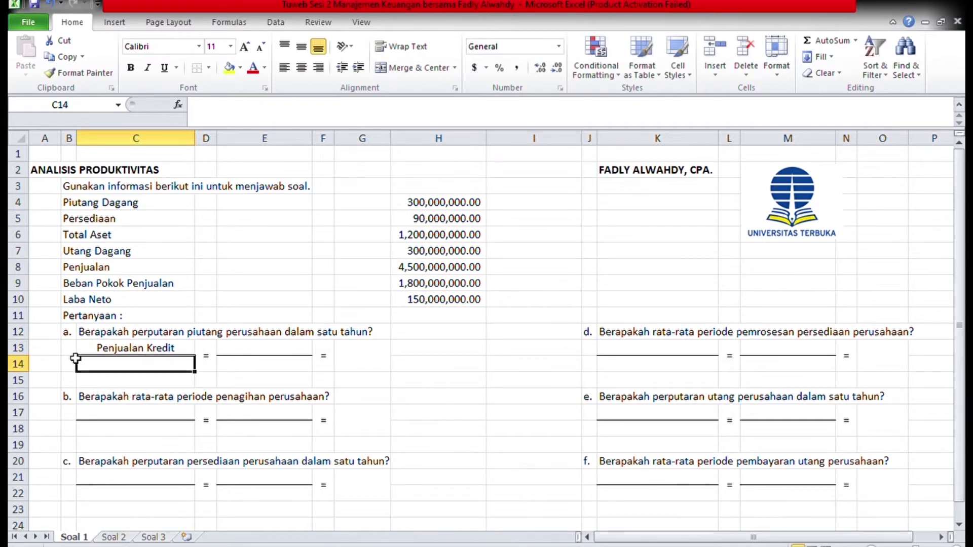
{"action": "type", "text": "Rerata "}
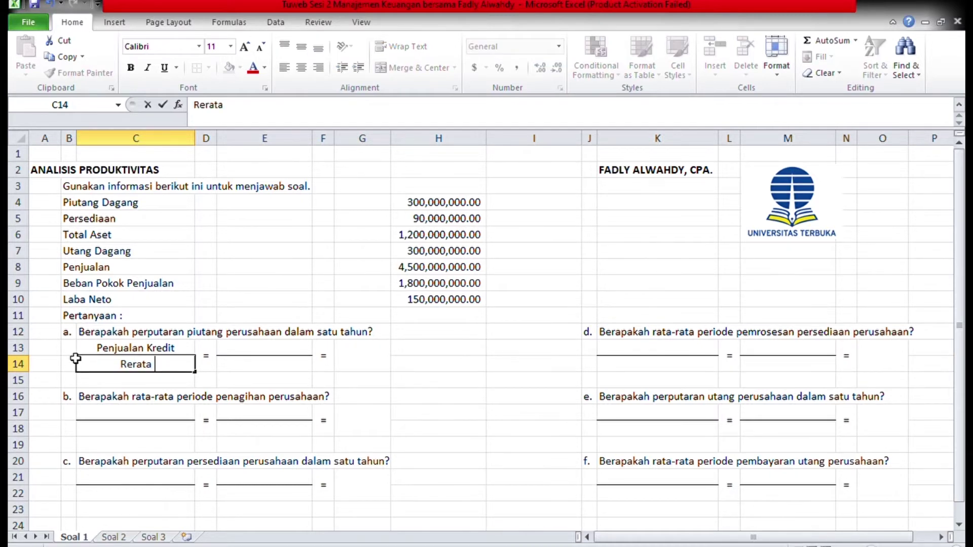
{"action": "type", "text": "Piutang Dagang"}
{"action": "key", "text": "Return"}
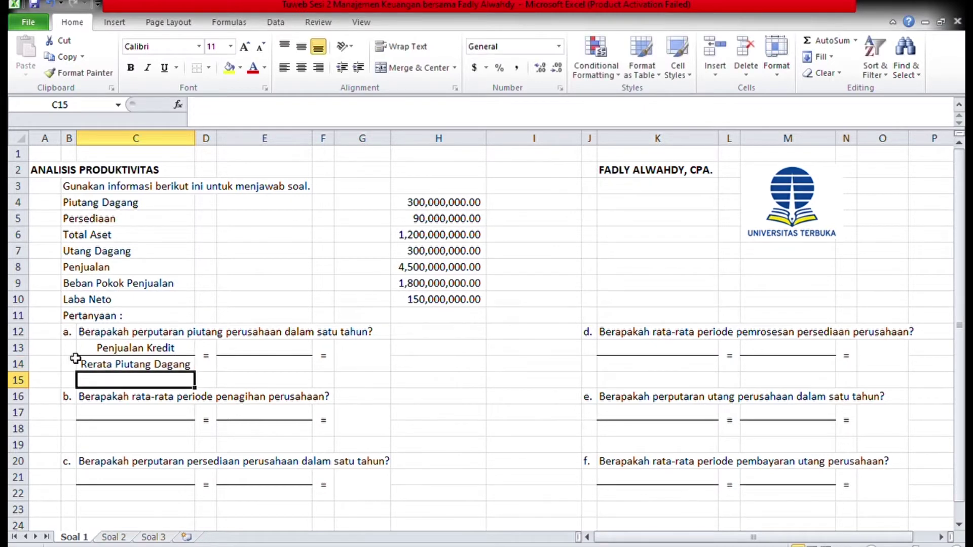
Step: Link E13 to the sales figure 4,500,000,000.00 and E14 to receivables 300,000,000.00
{"action": "key", "text": "Up"}
{"action": "key", "text": "Up"}
{"action": "key", "text": "Right"}
{"action": "key", "text": "Right"}
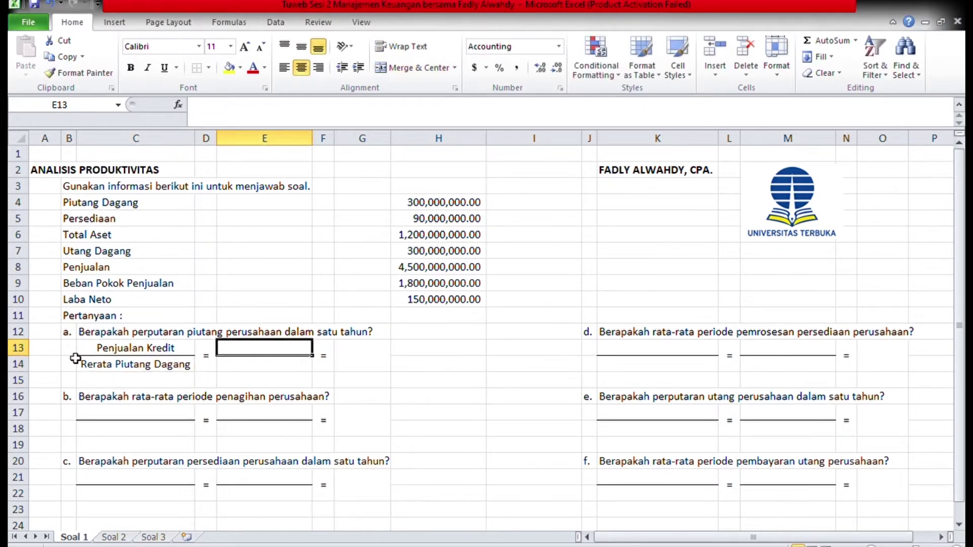
{"action": "type", "text": "="}
{"action": "key", "text": "Up"}
{"action": "key", "text": "Up"}
{"action": "key", "text": "Up"}
{"action": "key", "text": "Up"}
{"action": "key", "text": "Up"}
{"action": "key", "text": "Right"}
{"action": "key", "text": "Right"}
{"action": "key", "text": "Right"}
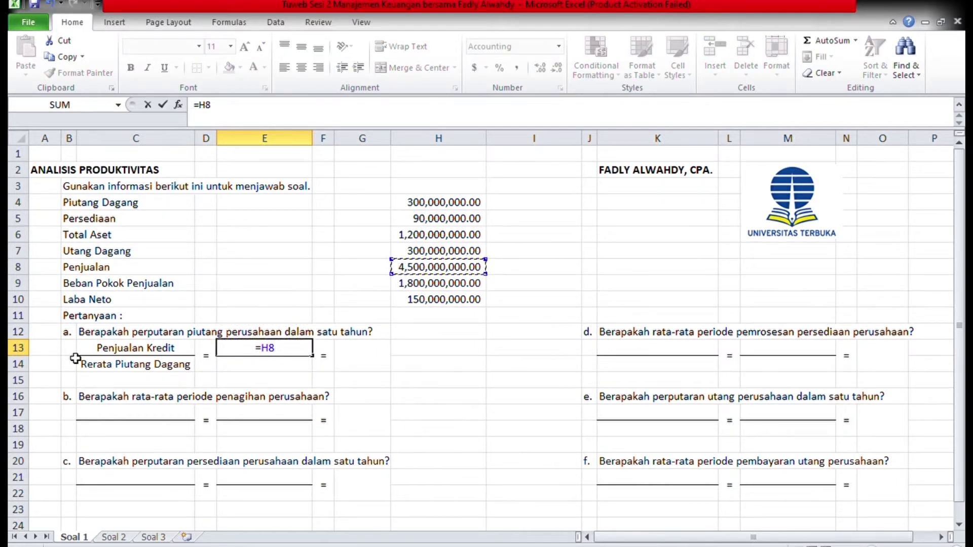
{"action": "key", "text": "Return"}
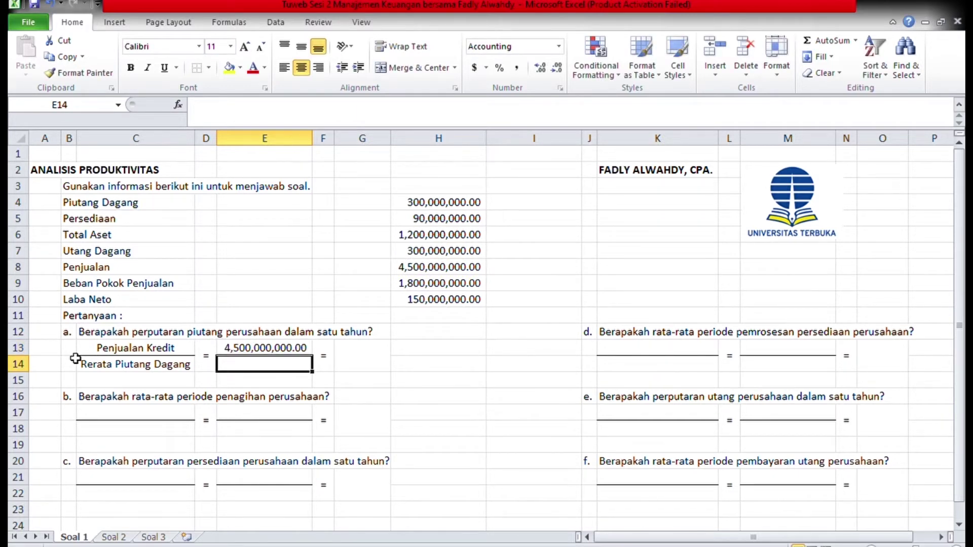
{"action": "type", "text": "="}
{"action": "key", "text": "Up"}
{"action": "key", "text": "Up"}
{"action": "key", "text": "Up"}
{"action": "key", "text": "Up"}
{"action": "key", "text": "Up"}
{"action": "key", "text": "Up"}
{"action": "key", "text": "Up"}
{"action": "key", "text": "Up"}
{"action": "key", "text": "Up"}
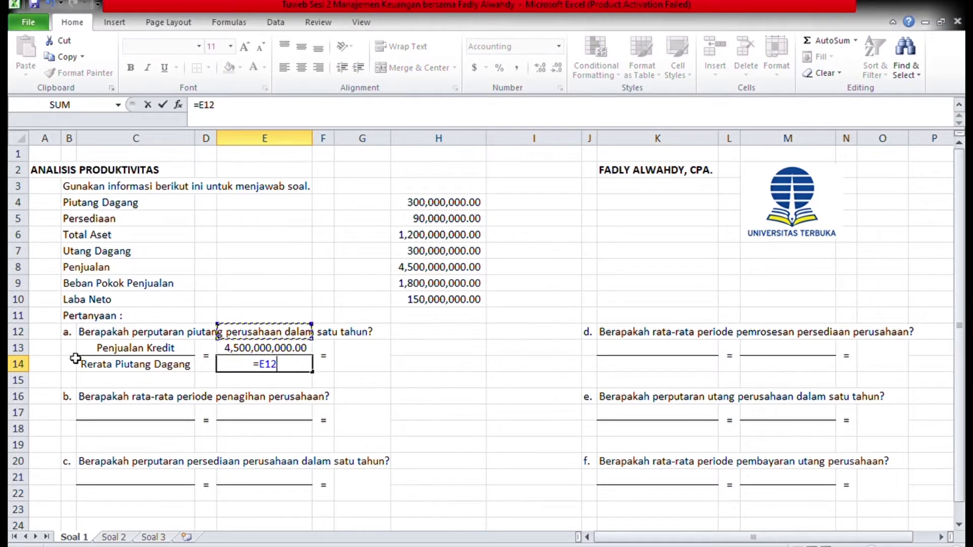
{"action": "key", "text": "Up"}
{"action": "key", "text": "Right"}
{"action": "key", "text": "Right"}
{"action": "key", "text": "Right"}
{"action": "key", "text": "Return"}
Step: Enter =E13/E14 in G13 to get a receivables turnover of 15
{"action": "key", "text": "Right"}
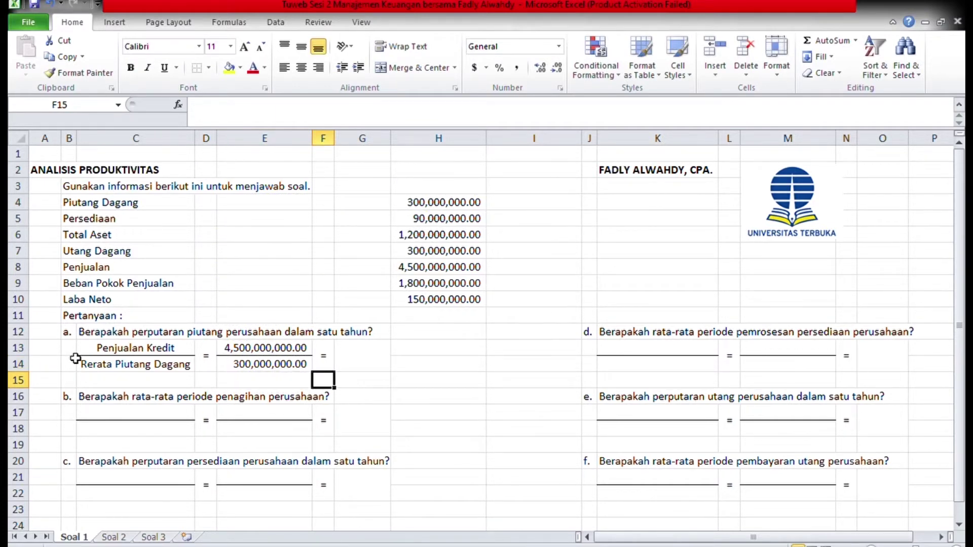
{"action": "key", "text": "Up"}
{"action": "key", "text": "Right"}
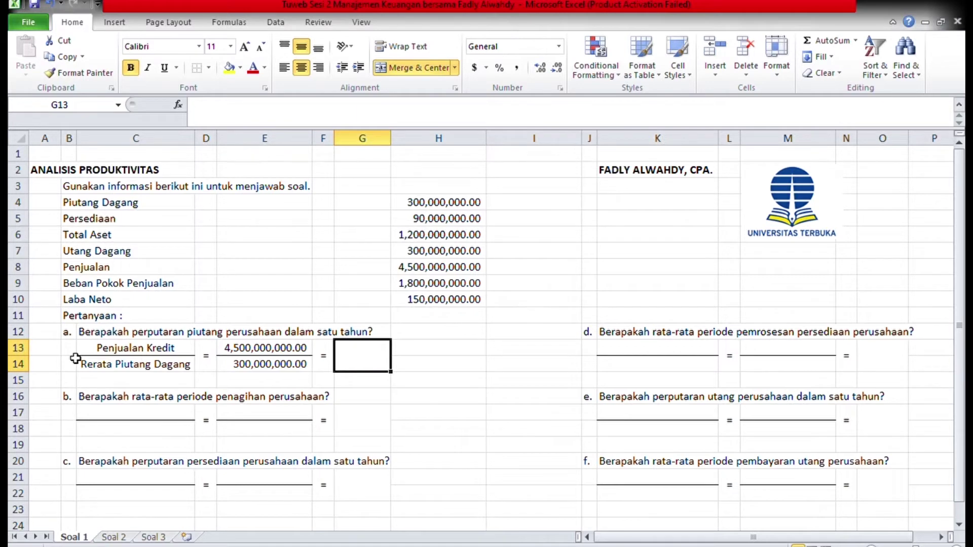
{"action": "type", "text": "="}
{"action": "key", "text": "Left"}
{"action": "key", "text": "Left"}
{"action": "key", "text": "Up"}
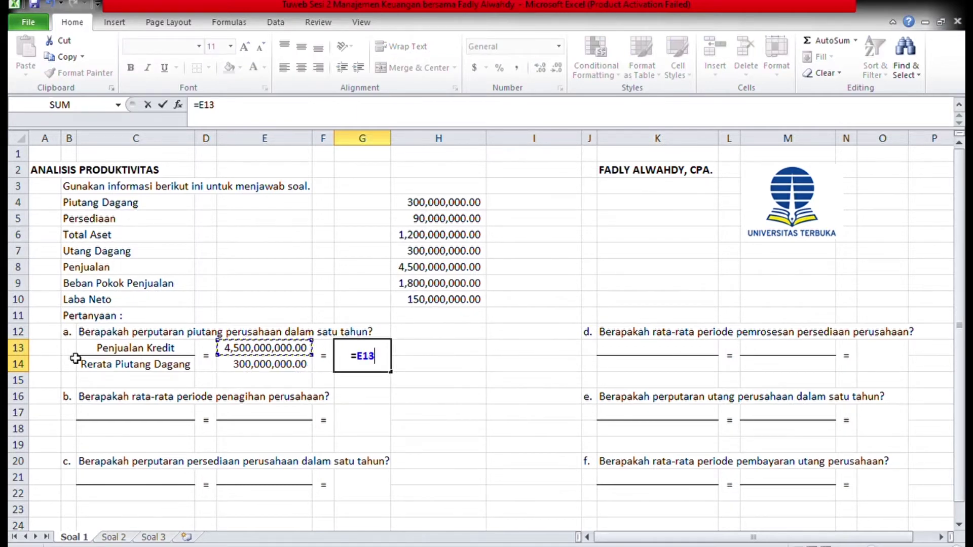
{"action": "type", "text": "/"}
{"action": "key", "text": "Left"}
{"action": "key", "text": "Left"}
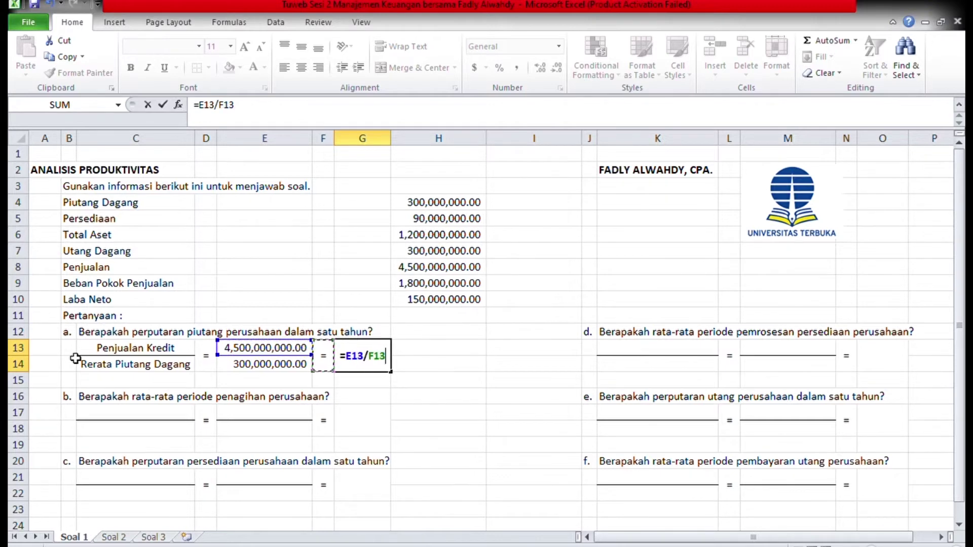
{"action": "key", "text": "Down"}
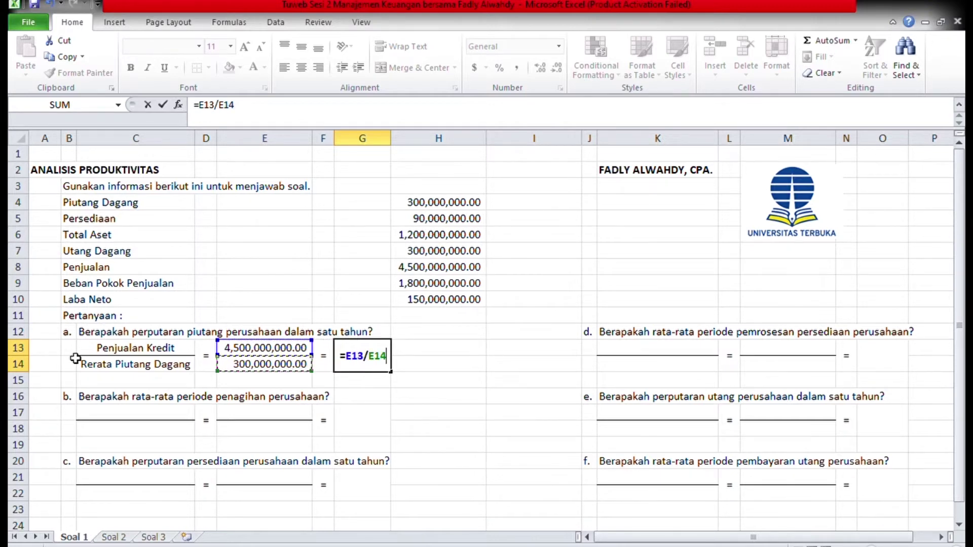
{"action": "key", "text": "Return"}
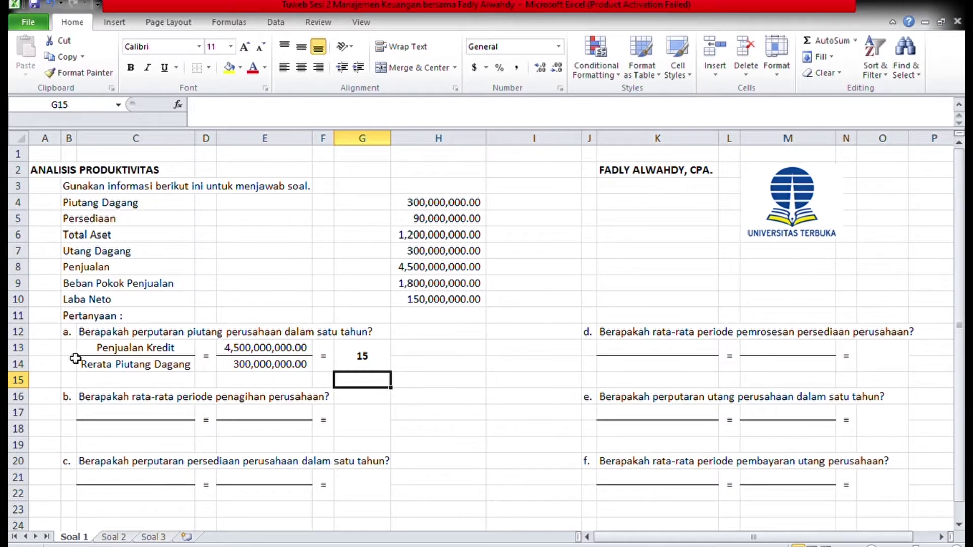
{"action": "key", "text": "Down"}
{"action": "key", "text": "Down"}
{"action": "key", "text": "Left"}
{"action": "key", "text": "Left"}
{"action": "key", "text": "Left"}
{"action": "key", "text": "Left"}
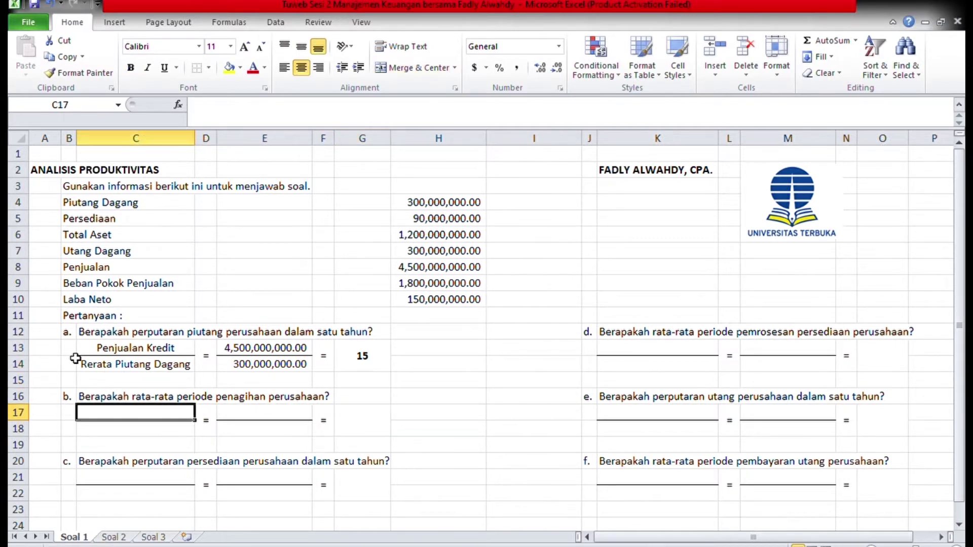
Step: Enter 360 as question b's numerator and Perputaran Piutang as its denominator label in C18
{"action": "key", "text": "Up"}
{"action": "key", "text": "Left"}
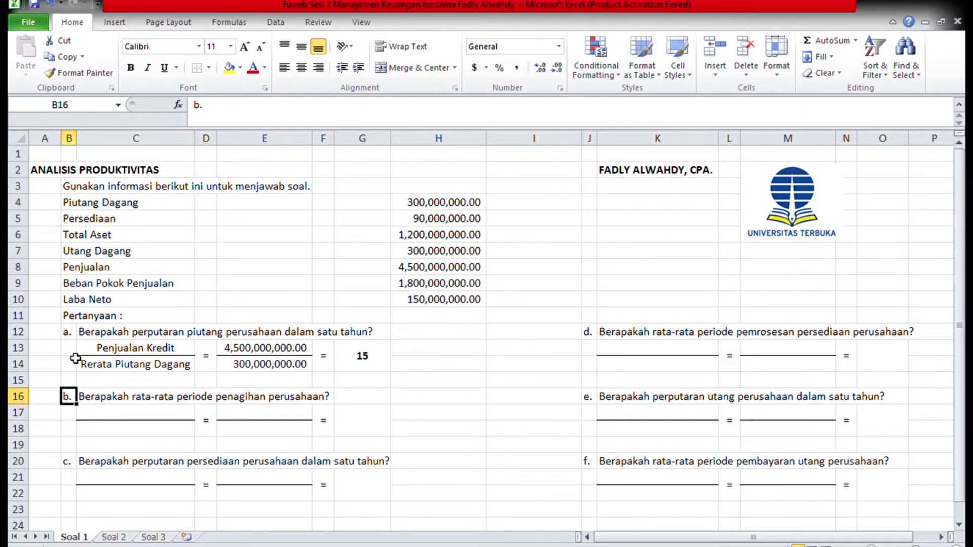
{"action": "key", "text": "Right"}
{"action": "key", "text": "Down"}
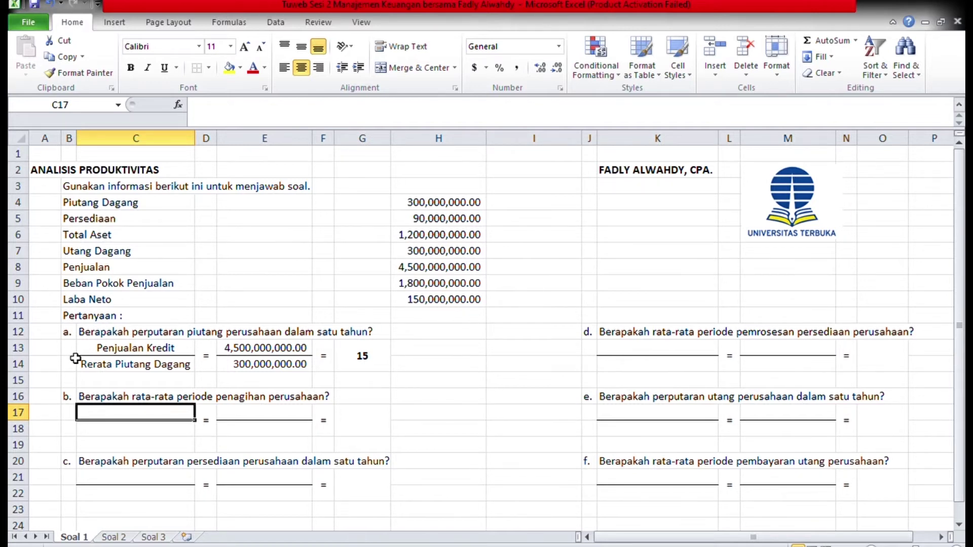
{"action": "type", "text": "360"}
{"action": "key", "text": "Return"}
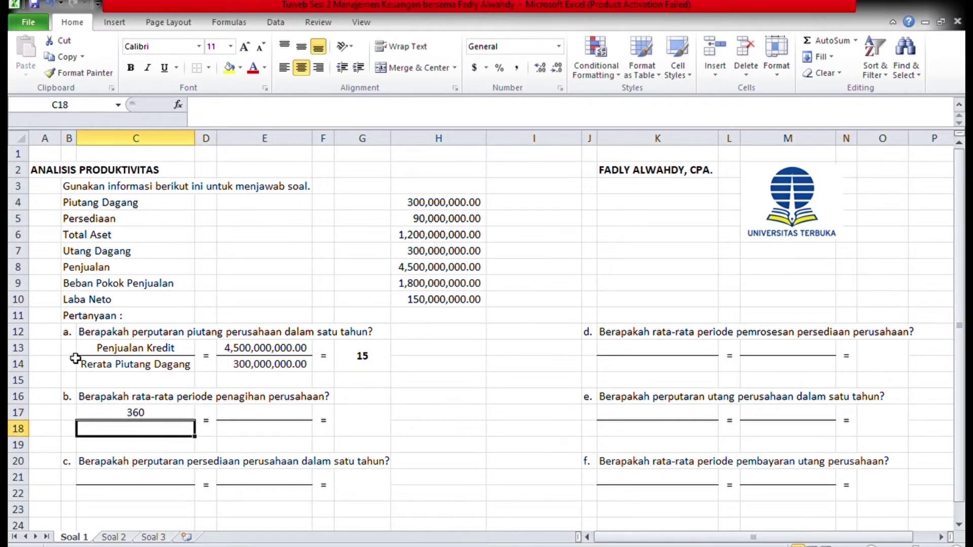
{"action": "key", "text": "Up"}
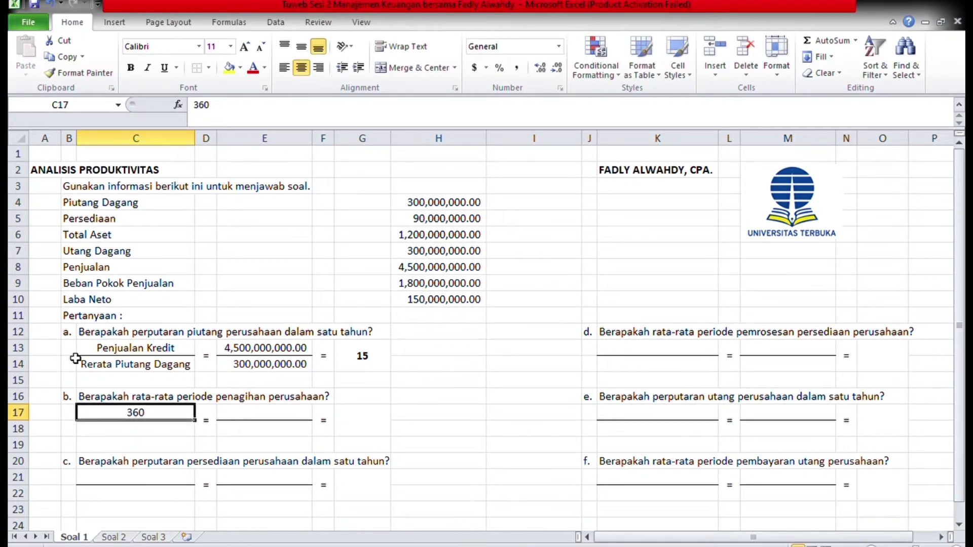
{"action": "key", "text": "Down"}
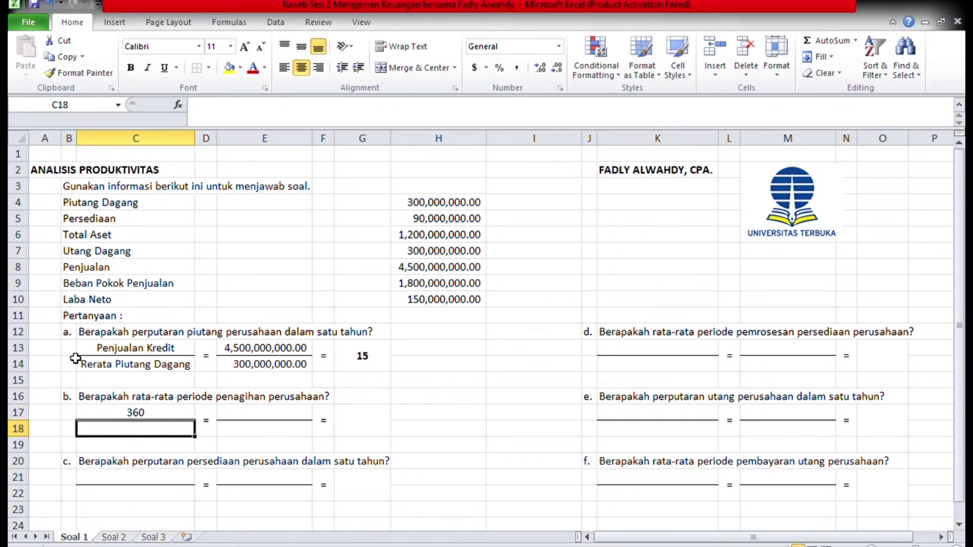
{"action": "type", "text": "Perp"}
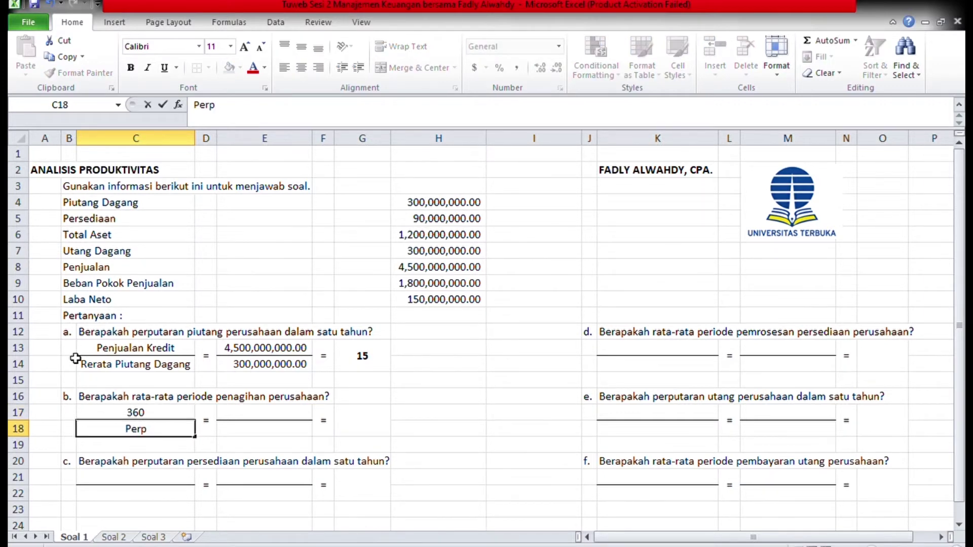
{"action": "type", "text": "utaran "}
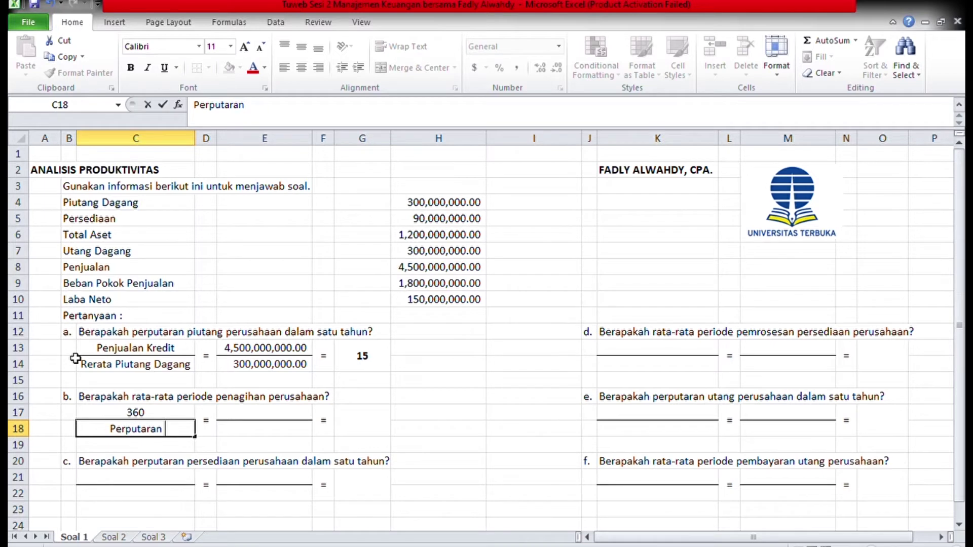
{"action": "type", "text": "Piutang"}
{"action": "key", "text": "Return"}
Step: Set E17 to =C17 (360) and E18 to question a's result 15 (=G13)
{"action": "key", "text": "Up"}
{"action": "key", "text": "Up"}
{"action": "key", "text": "Right"}
{"action": "key", "text": "Right"}
{"action": "type", "text": "="}
{"action": "key", "text": "Left"}
{"action": "key", "text": "Left"}
{"action": "key", "text": "Return"}
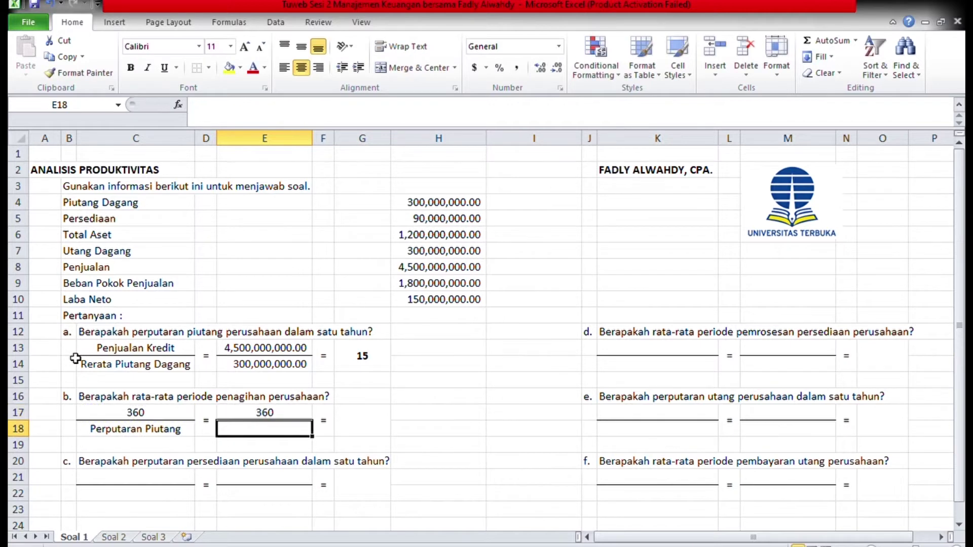
{"action": "type", "text": "="}
{"action": "key", "text": "Up"}
{"action": "key", "text": "Up"}
{"action": "key", "text": "Up"}
{"action": "key", "text": "Up"}
{"action": "key", "text": "Up"}
{"action": "key", "text": "Up"}
{"action": "key", "text": "Right"}
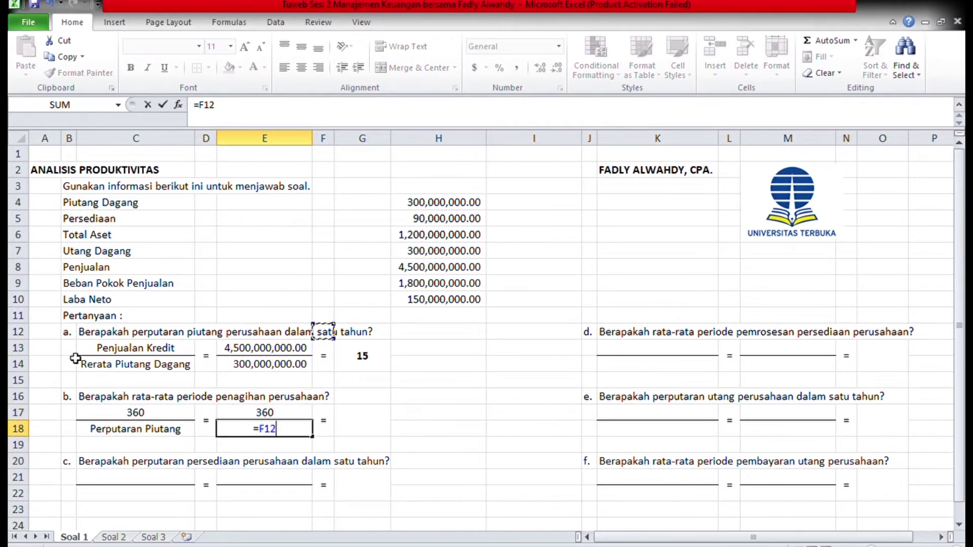
{"action": "key", "text": "Right"}
{"action": "key", "text": "Down"}
Step: Enter =E17/E18 in G17, giving a collection period of 24
{"action": "key", "text": "Return"}
{"action": "key", "text": "Right"}
{"action": "key", "text": "Right"}
{"action": "key", "text": "Up"}
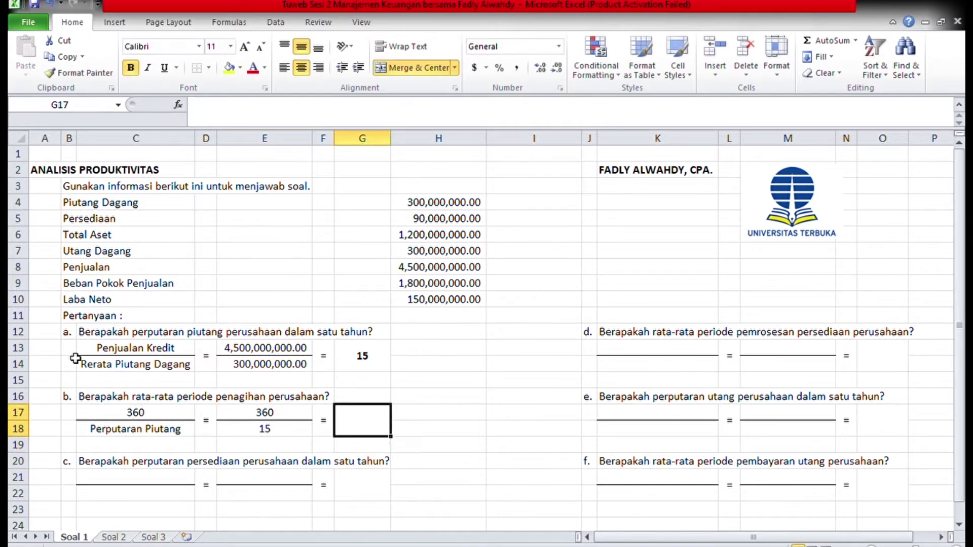
{"action": "type", "text": "="}
{"action": "key", "text": "Left"}
{"action": "key", "text": "Up"}
{"action": "key", "text": "Down"}
{"action": "key", "text": "Left"}
{"action": "type", "text": "/"}
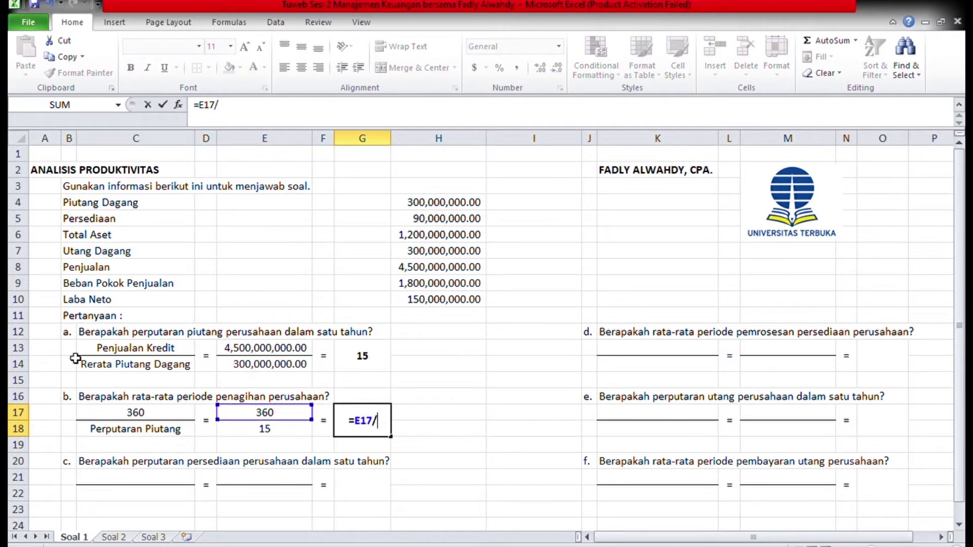
{"action": "key", "text": "Down"}
{"action": "key", "text": "Left"}
{"action": "key", "text": "Left"}
{"action": "key", "text": "Up"}
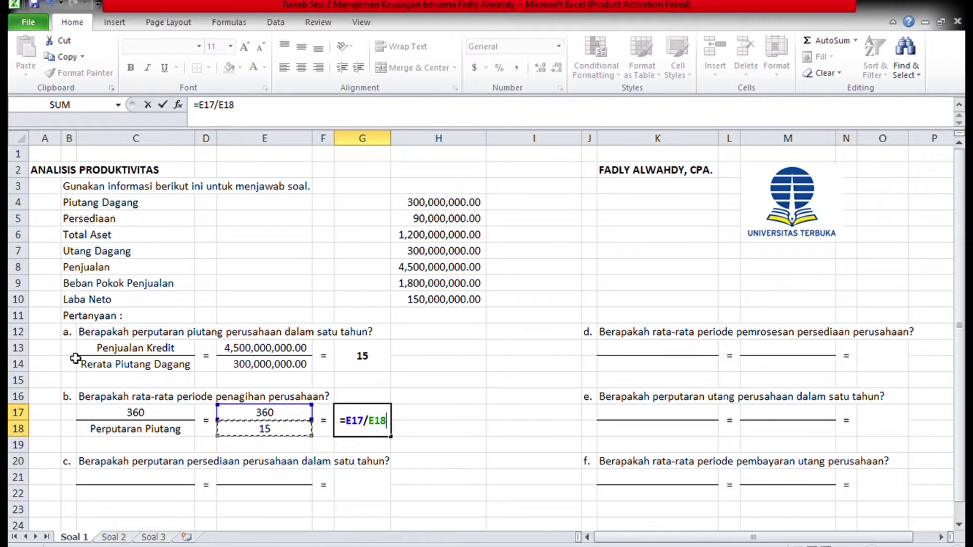
{"action": "key", "text": "Return"}
Step: Type the unit label hari in H18 beside question b's answer
{"action": "key", "text": "Up"}
{"action": "key", "text": "Right"}
{"action": "type", "text": "hari"}
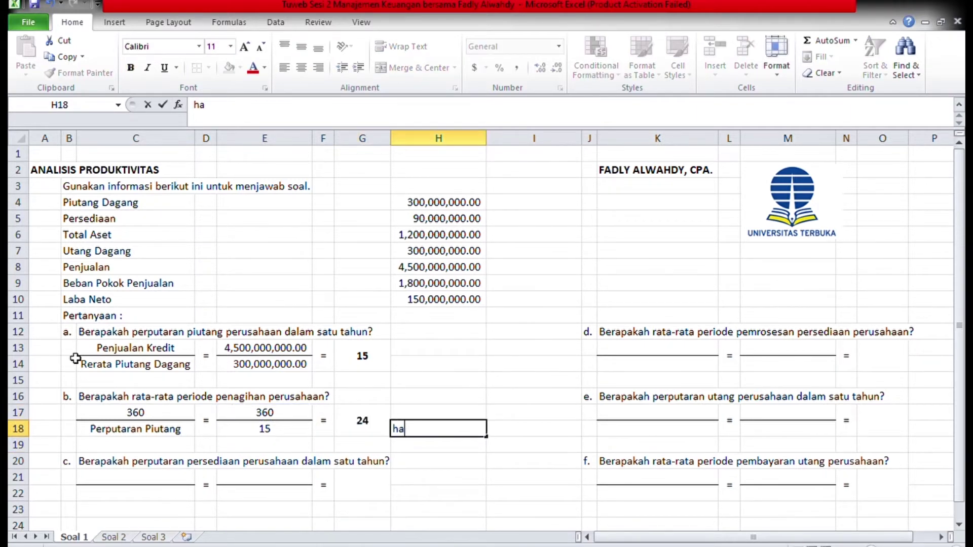
{"action": "key", "text": "Return"}
{"action": "key", "text": "Down"}
{"action": "key", "text": "Down"}
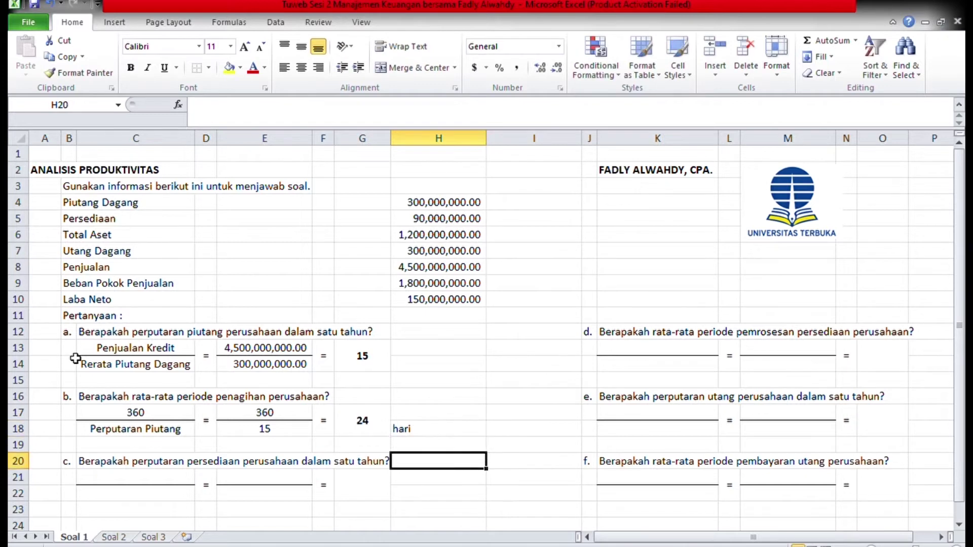
Step: Label question c with Beban Pokok Penjualan in C21 and Rerata Persediaan in C22
{"action": "key", "text": "Left"}
{"action": "key", "text": "Left"}
{"action": "key", "text": "Left"}
{"action": "key", "text": "Left"}
{"action": "key", "text": "Left"}
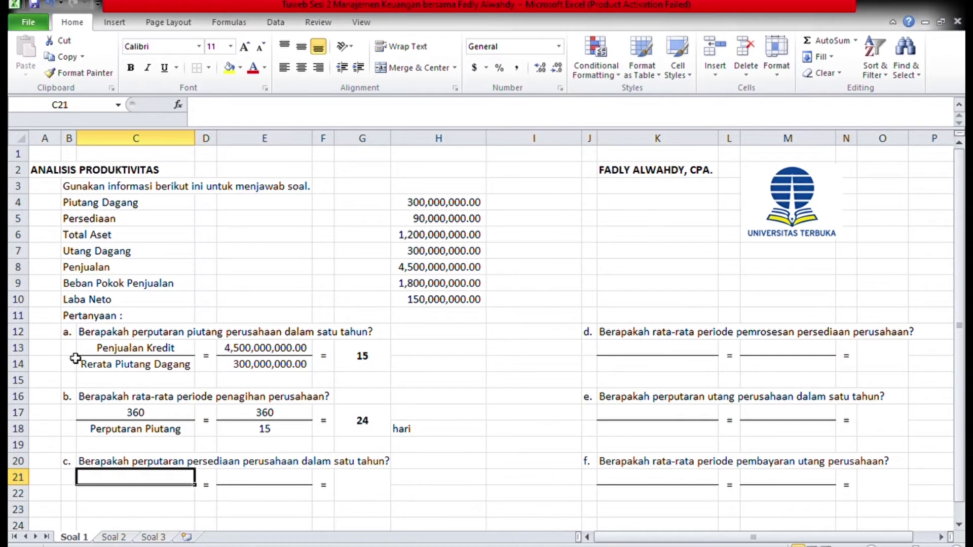
{"action": "type", "text": "Beba"}
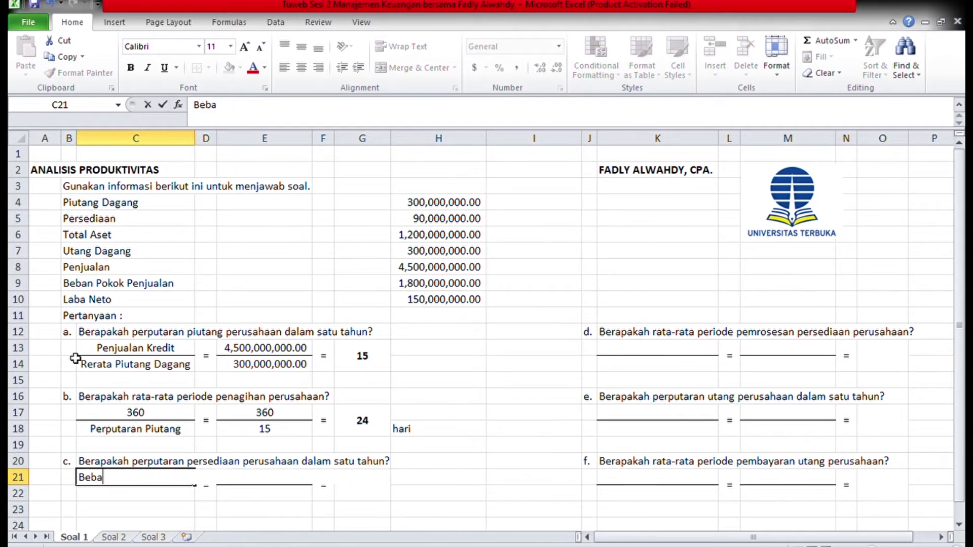
{"action": "type", "text": "n Pokok Penjualan"}
{"action": "key", "text": "Return"}
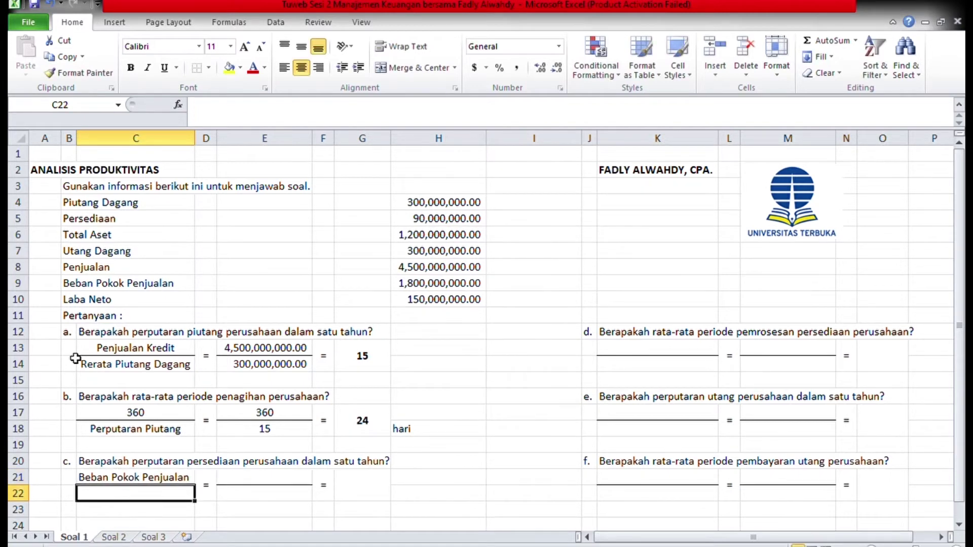
{"action": "type", "text": "Rer"}
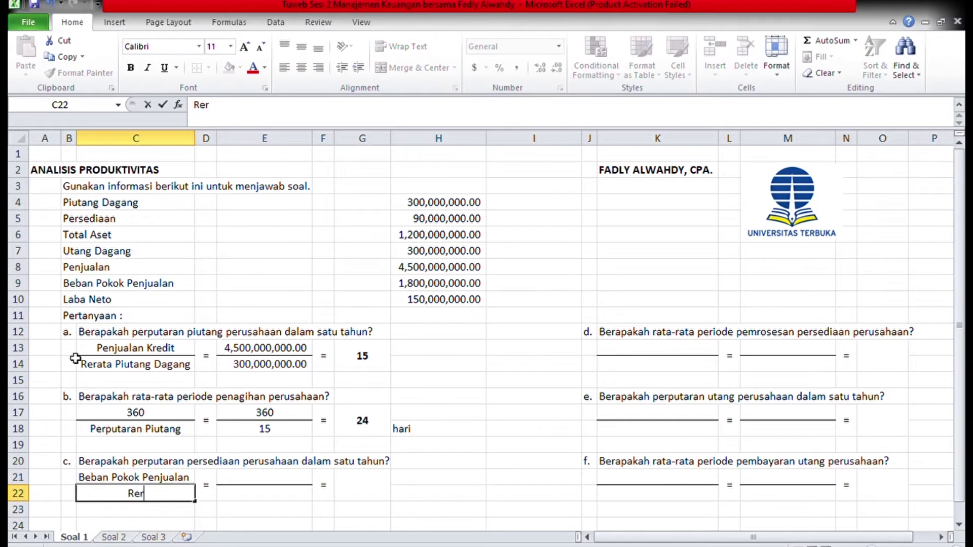
{"action": "type", "text": "ata Pe"}
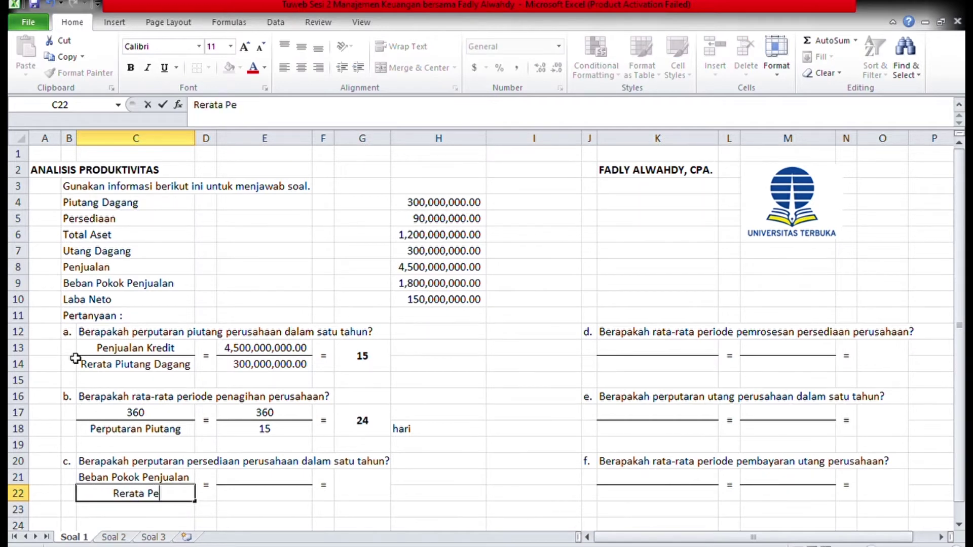
{"action": "type", "text": "rsediaan"}
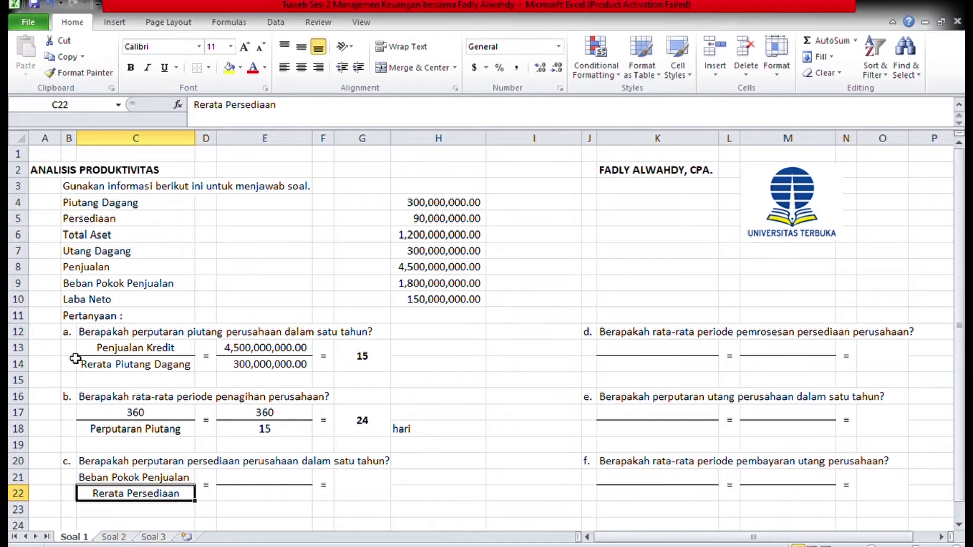
{"action": "key", "text": "Tab"}
{"action": "key", "text": "Tab"}
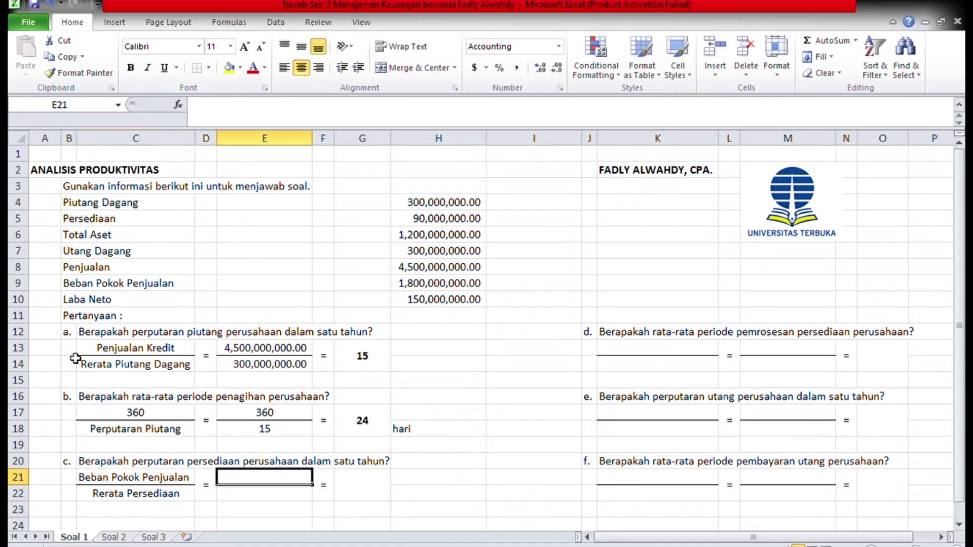
Step: Set E21 to =H9 (1,800,000,000.00) and E22 to =H5 (90,000,000.00)
{"action": "type", "text": "="}
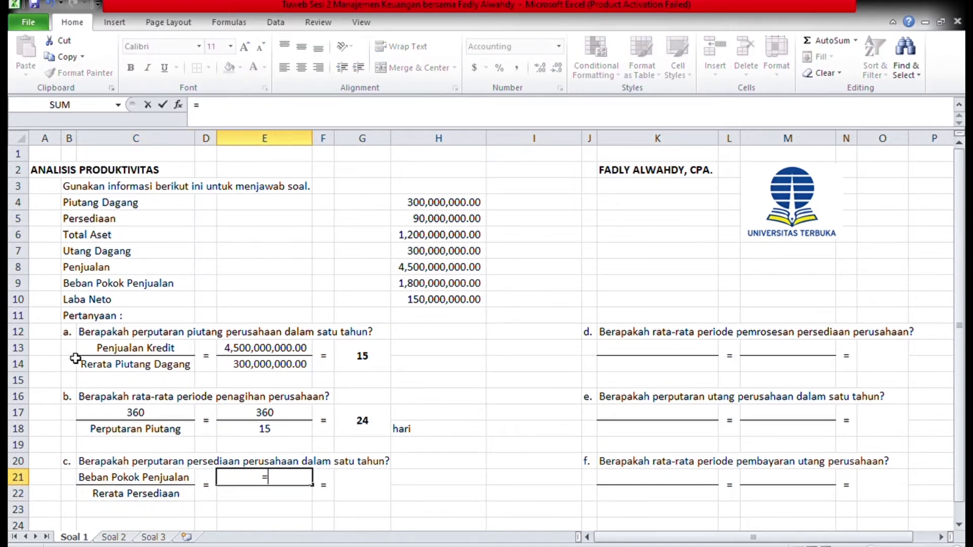
{"action": "left_click", "coordinate": [430, 285]}
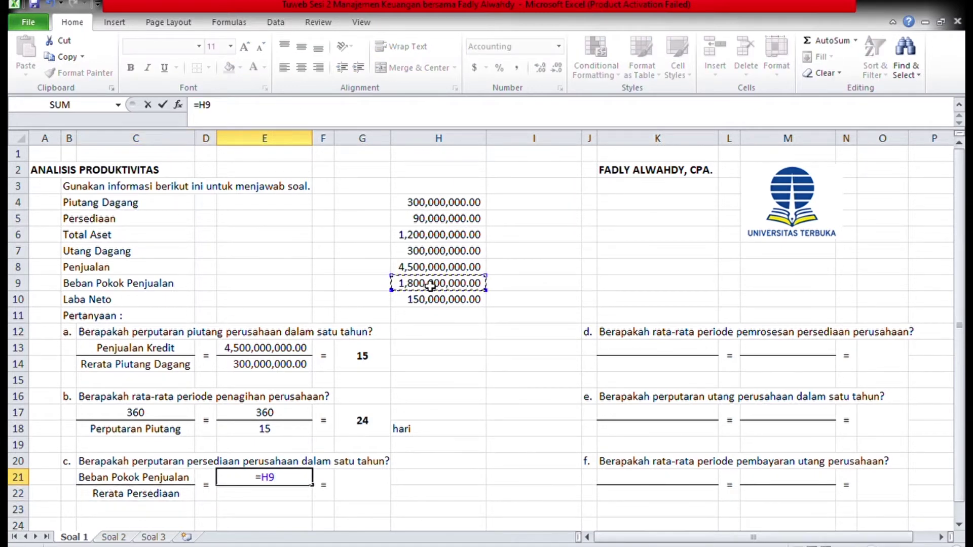
{"action": "key", "text": "Return"}
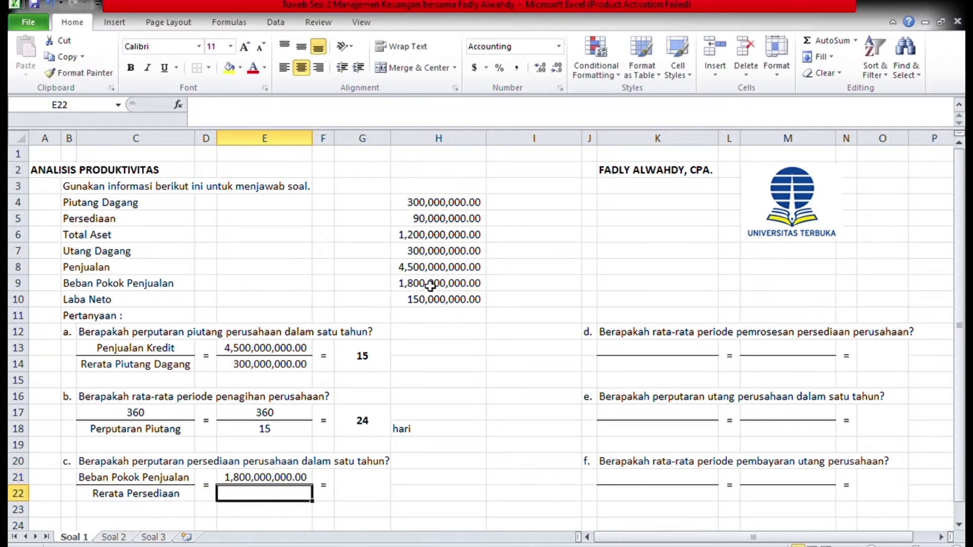
{"action": "type", "text": "="}
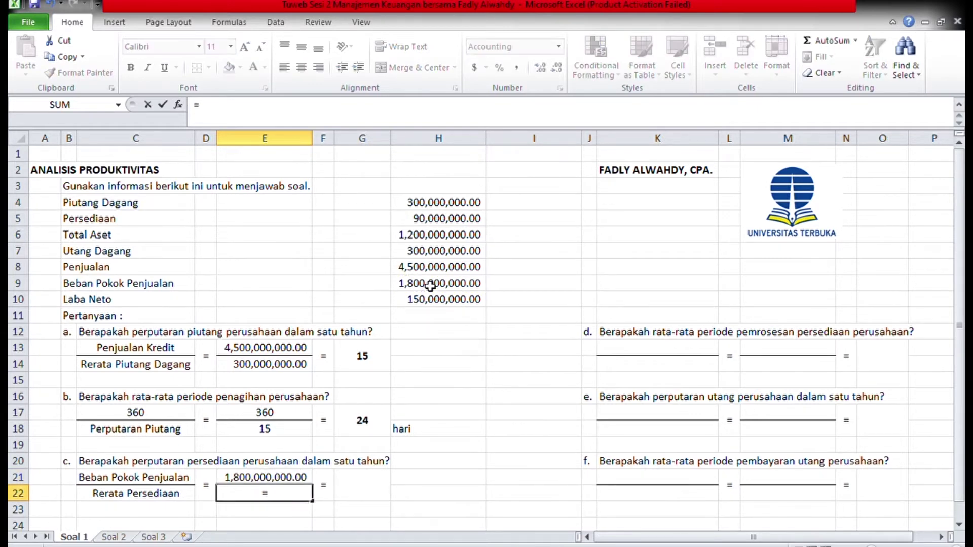
{"action": "left_click", "coordinate": [450, 222]}
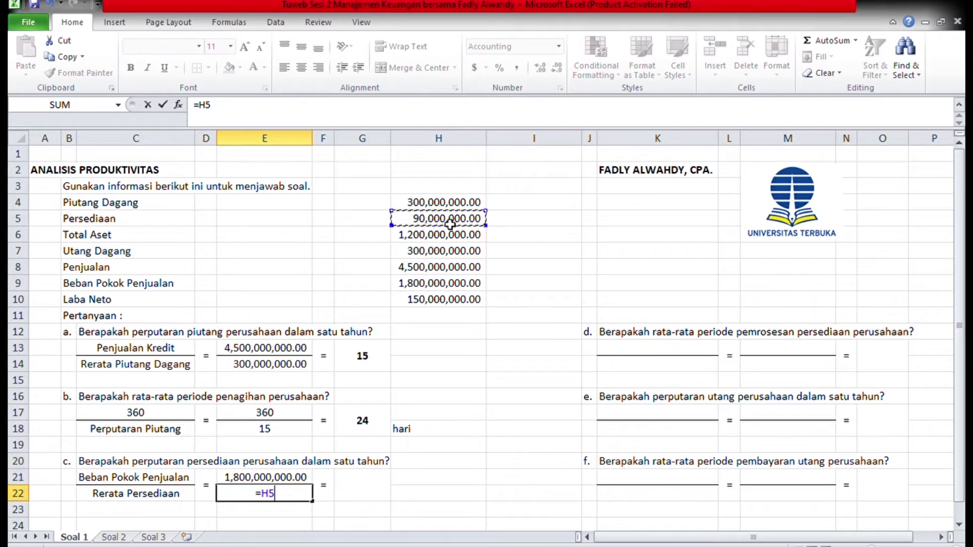
{"action": "key", "text": "Return"}
Step: Enter =E21/E22 in G21 to get an inventory turnover of 20
{"action": "key", "text": "Up"}
{"action": "key", "text": "Right"}
{"action": "key", "text": "Right"}
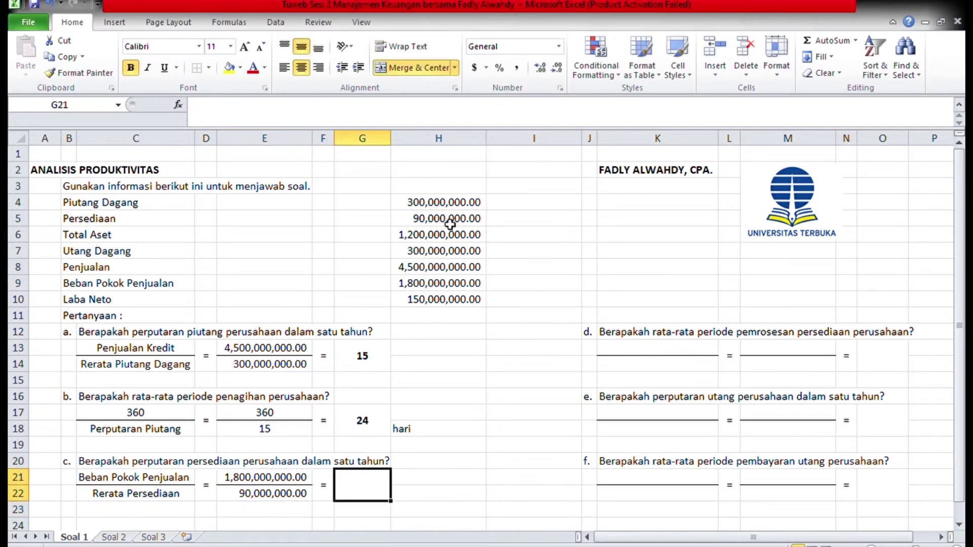
{"action": "type", "text": "="}
{"action": "key", "text": "Left"}
{"action": "key", "text": "Left"}
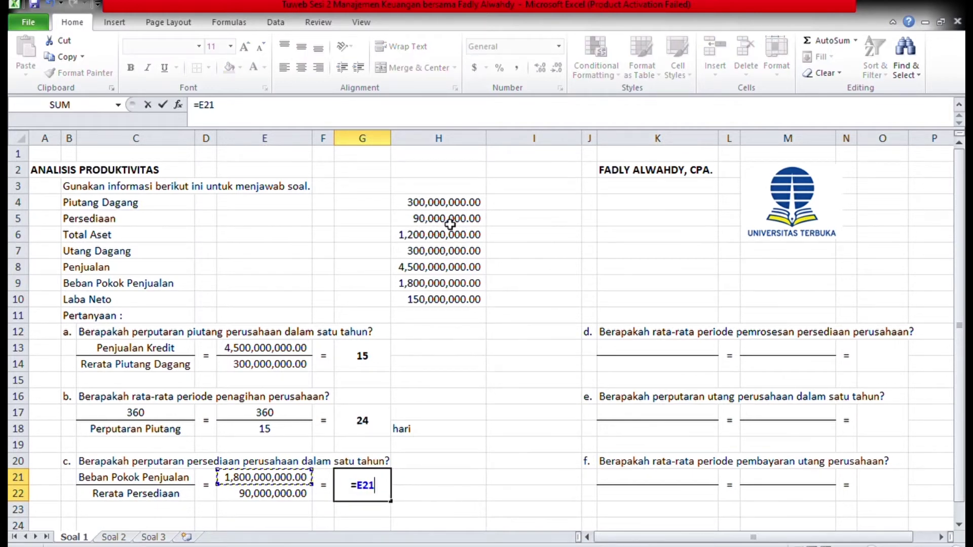
{"action": "type", "text": "/"}
{"action": "key", "text": "Left"}
{"action": "key", "text": "Left"}
{"action": "key", "text": "Down"}
{"action": "key", "text": "Return"}
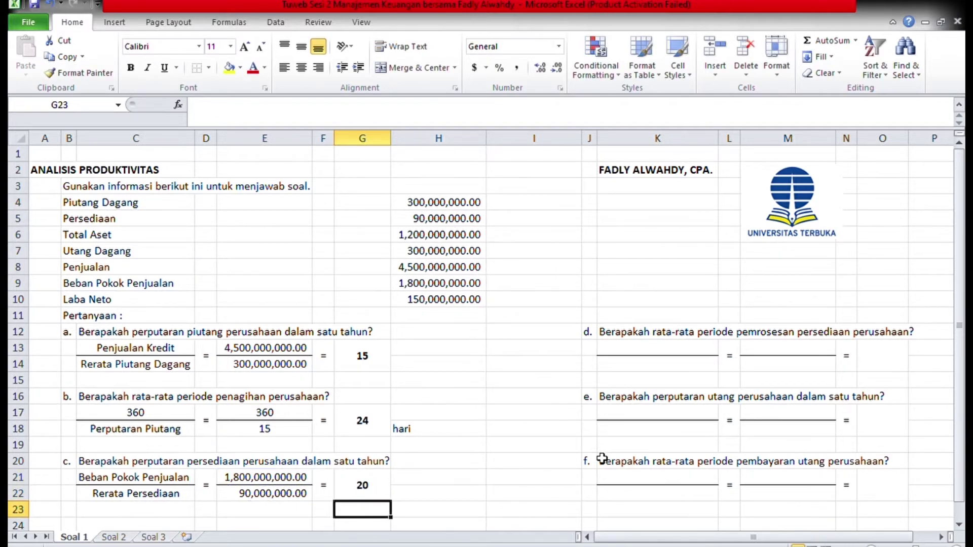
{"action": "left_click", "coordinate": [641, 355]}
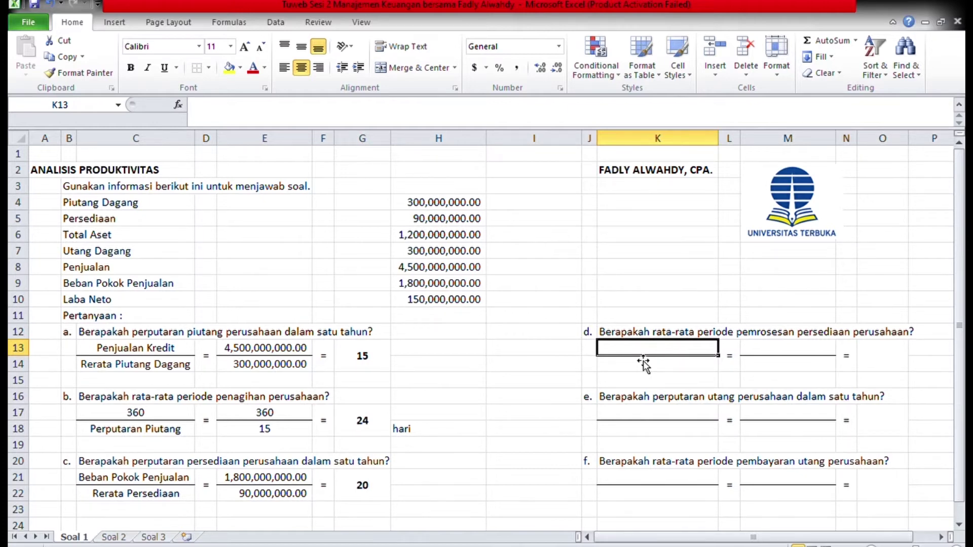
Step: Enter 360 in K13 and the label Perputaran Persediaan in K14 for question d
{"action": "type", "text": "360"}
{"action": "key", "text": "Return"}
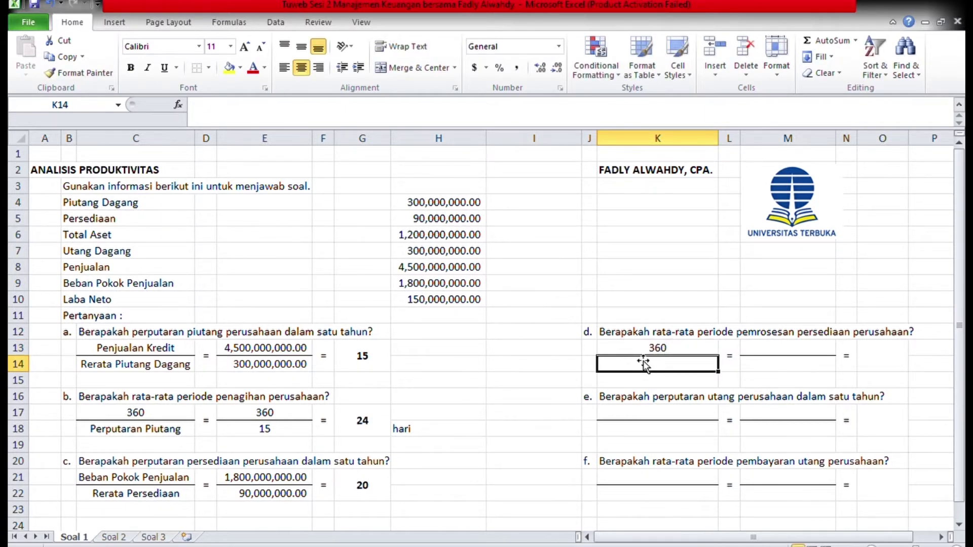
{"action": "type", "text": "Perputra"}
{"action": "key", "text": "BackSpace"}
{"action": "key", "text": "BackSpace"}
{"action": "type", "text": "ara"}
{"action": "key", "text": "BackSpace"}
{"action": "type", "text": "n Persedia"}
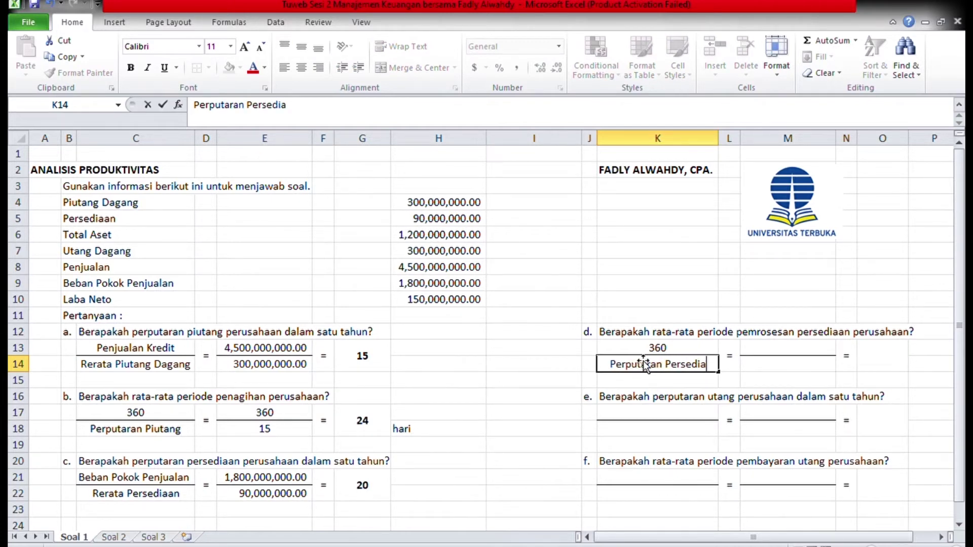
{"action": "type", "text": "an"}
{"action": "key", "text": "Return"}
Step: Set M13 to =K13 (360) and M14 to question c's turnover =G21 (20)
{"action": "key", "text": "Up"}
{"action": "key", "text": "Right"}
{"action": "key", "text": "Right"}
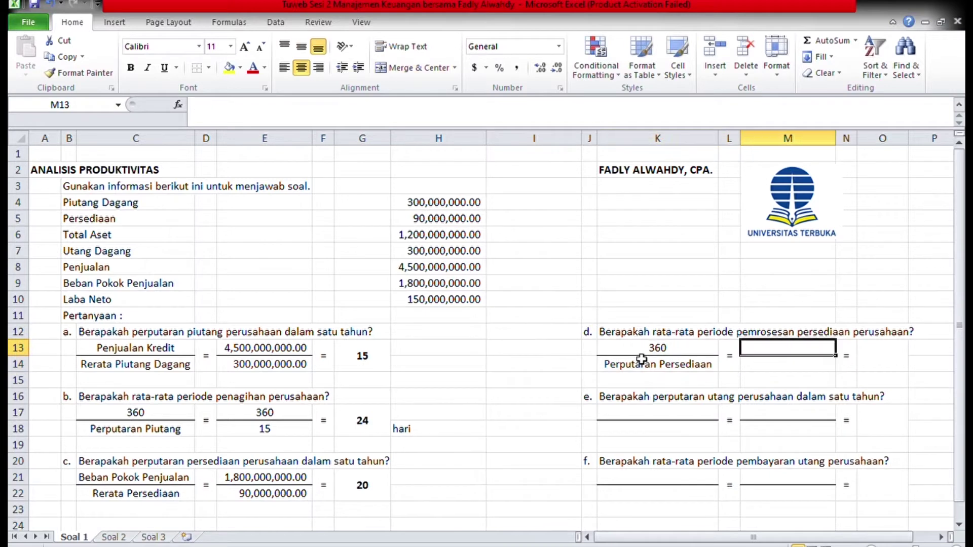
{"action": "type", "text": "="}
{"action": "key", "text": "Left"}
{"action": "key", "text": "Left"}
{"action": "key", "text": "Return"}
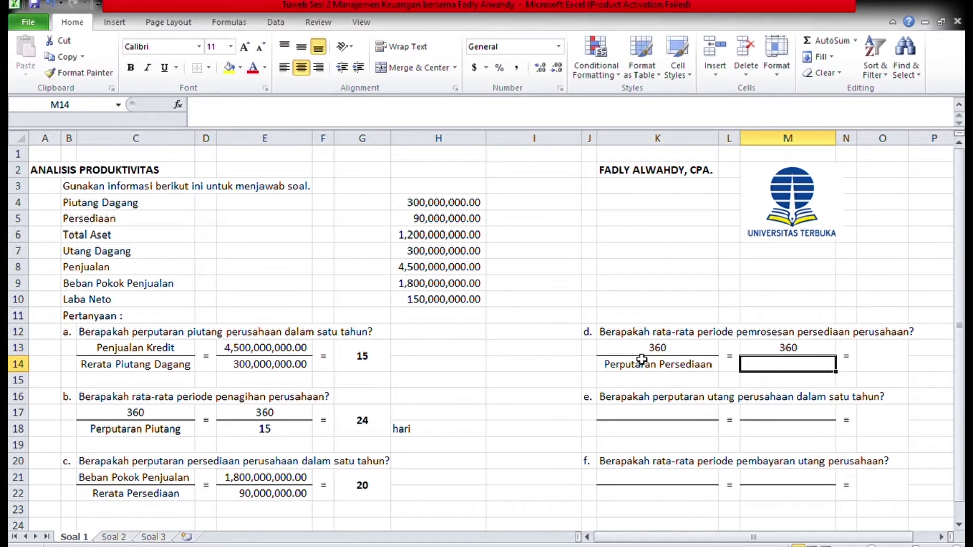
{"action": "type", "text": "="}
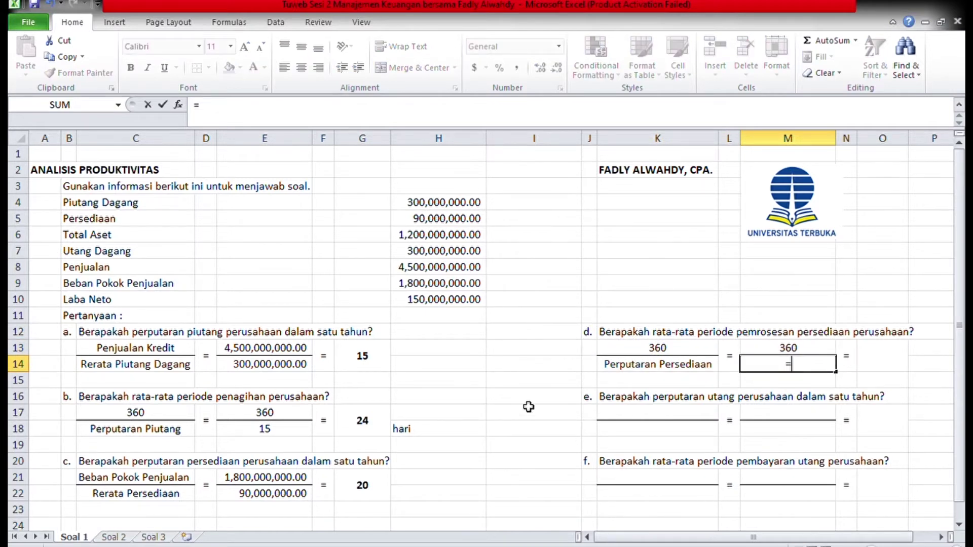
{"action": "left_click", "coordinate": [357, 499]}
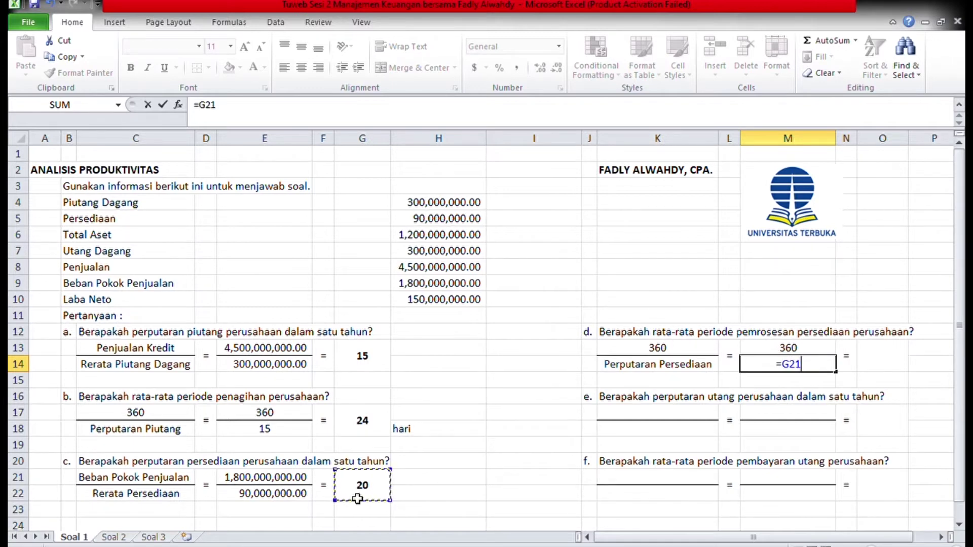
{"action": "key", "text": "ctrl+Return"}
Step: Enter =M13/M14 in O13, giving 18 for question d
{"action": "key", "text": "Right"}
{"action": "key", "text": "Right"}
{"action": "type", "text": "="}
{"action": "key", "text": "Left"}
{"action": "key", "text": "Left"}
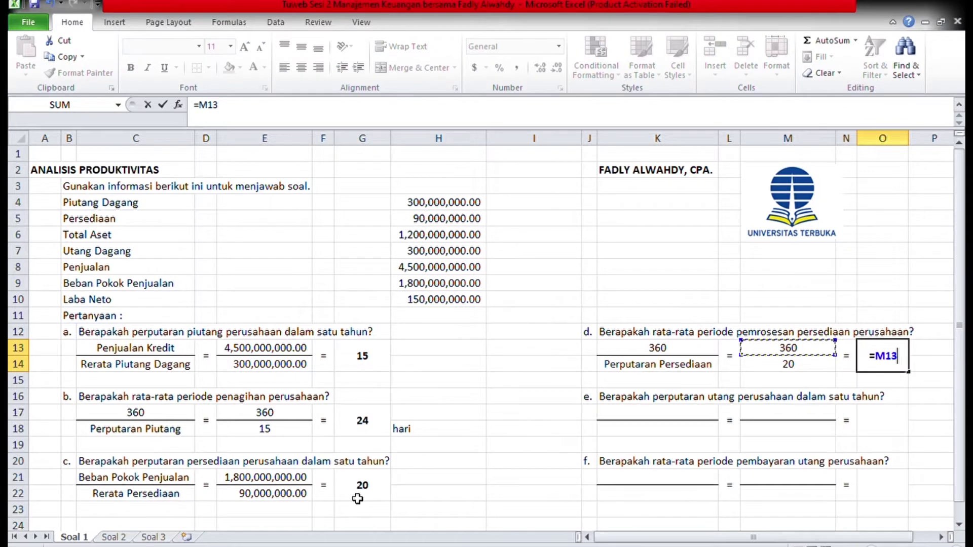
{"action": "type", "text": "/"}
{"action": "key", "text": "Down"}
{"action": "key", "text": "Left"}
{"action": "key", "text": "Up"}
{"action": "key", "text": "Left"}
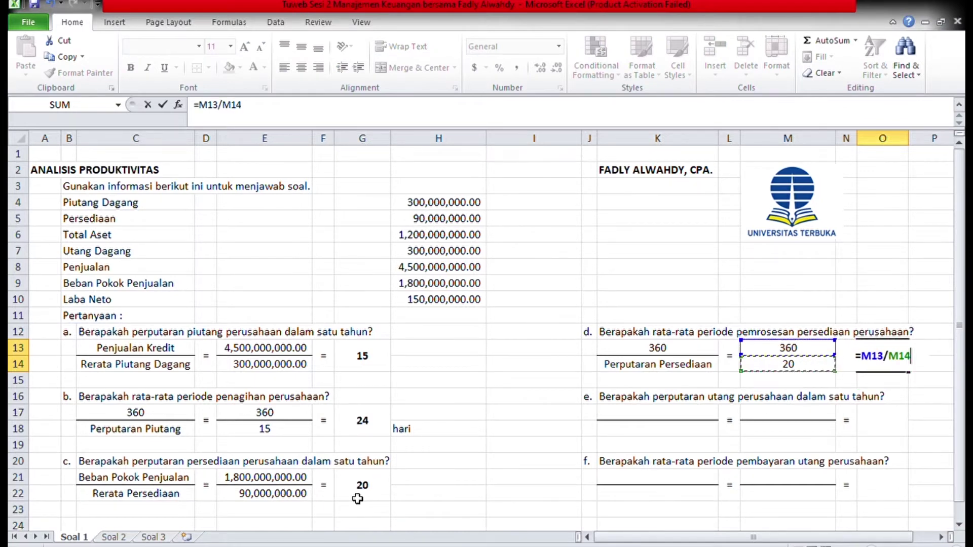
{"action": "key", "text": "Return"}
Step: Add the unit label hari in P14 next to question d's answer
{"action": "key", "text": "Up"}
{"action": "key", "text": "Right"}
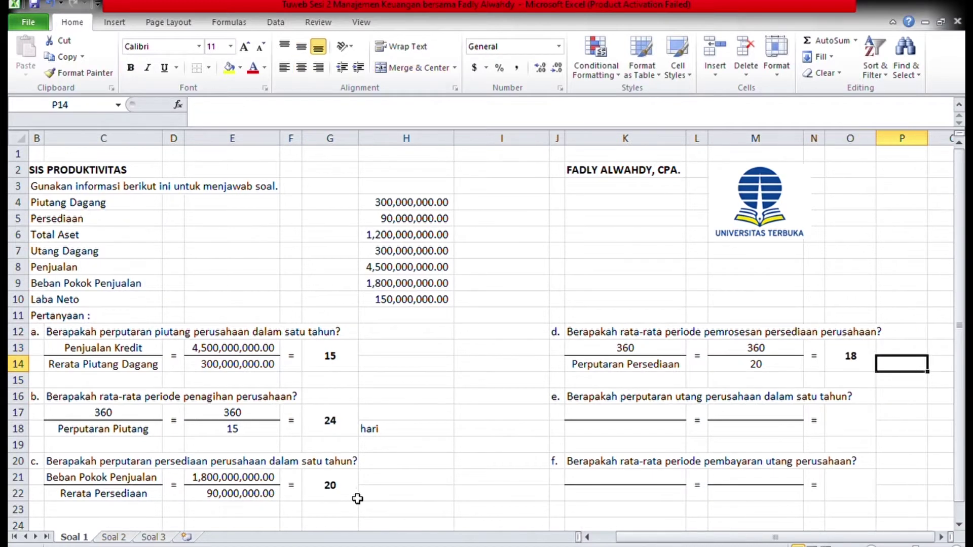
{"action": "type", "text": "hari"}
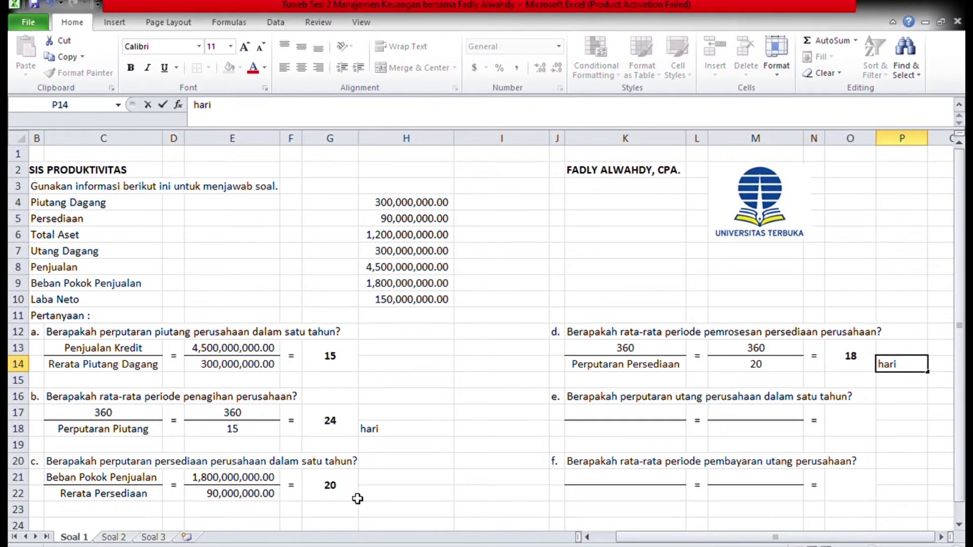
{"action": "key", "text": "Left"}
{"action": "key", "text": "Left"}
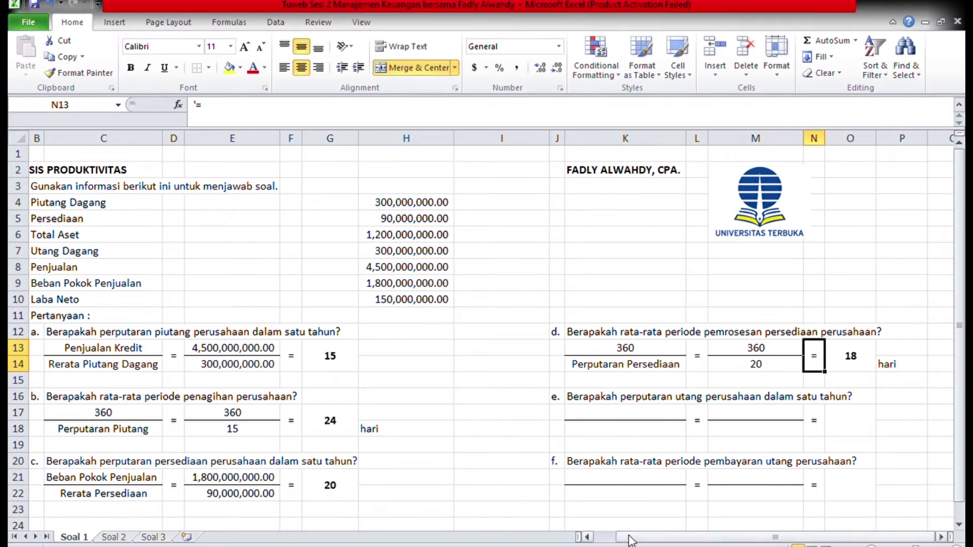
{"action": "left_click_drag", "start_coordinate": [619, 539], "coordinate": [598, 540]}
{"action": "left_click", "coordinate": [637, 418]}
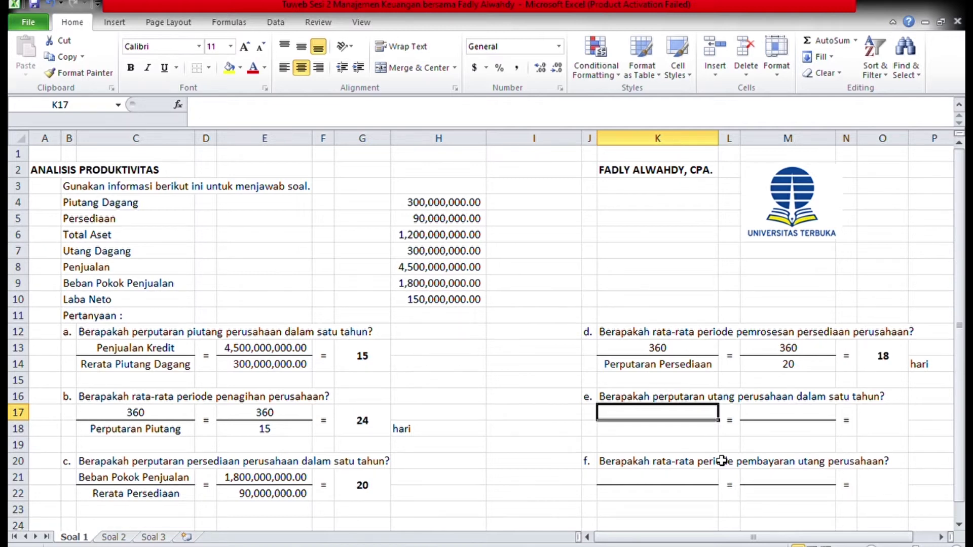
Step: Label question e's fraction 'Beban Pokok Penjualan' over 'Rerata Utang Dagang' in K17:K18
{"action": "type", "text": "Beban Pokok Penjualan"}
{"action": "key", "text": "Return"}
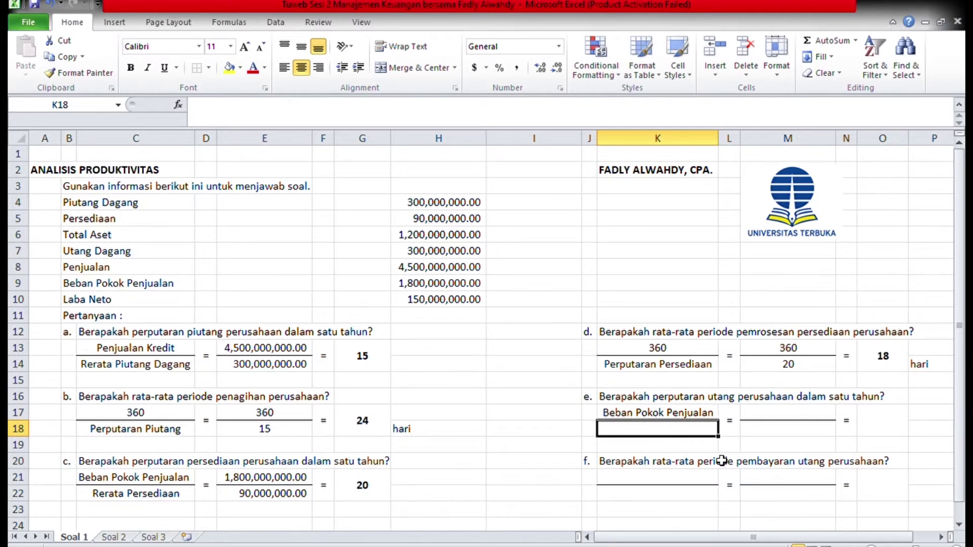
{"action": "type", "text": "Rerata "}
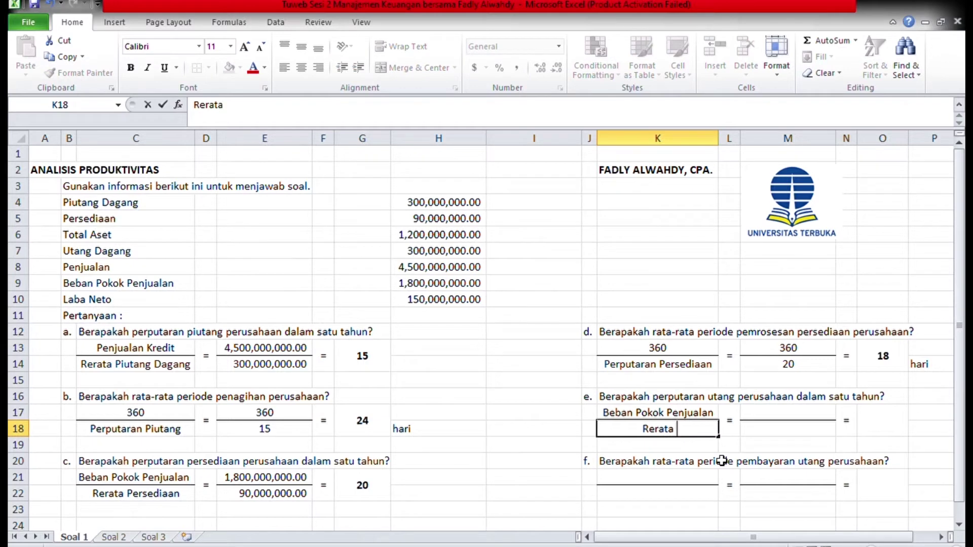
{"action": "type", "text": "Utang Dagang"}
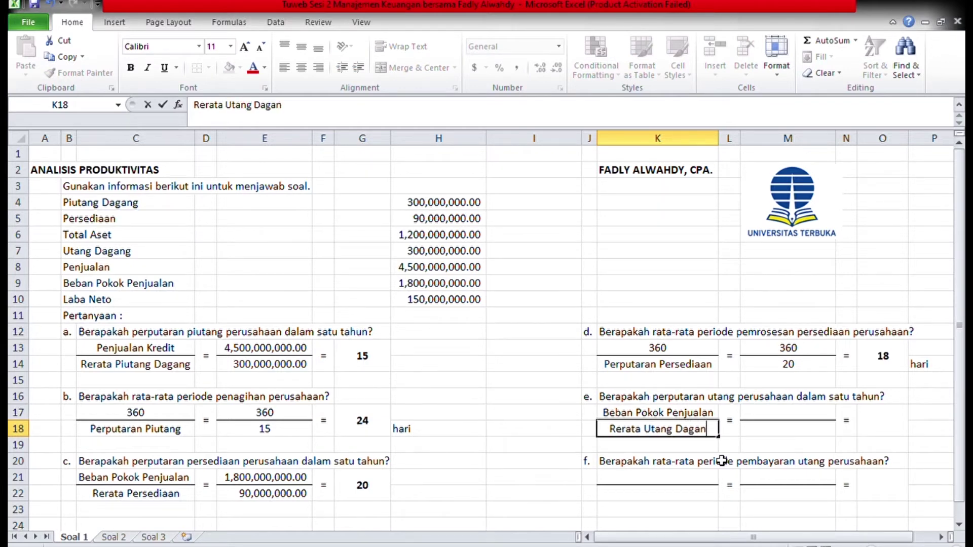
{"action": "key", "text": "ctrl+Return"}
Step: Enter =H9 in M17 (1,800,000,000.00) and =H7 in M18 (300,000,000.00)
{"action": "key", "text": "Right"}
{"action": "key", "text": "Right"}
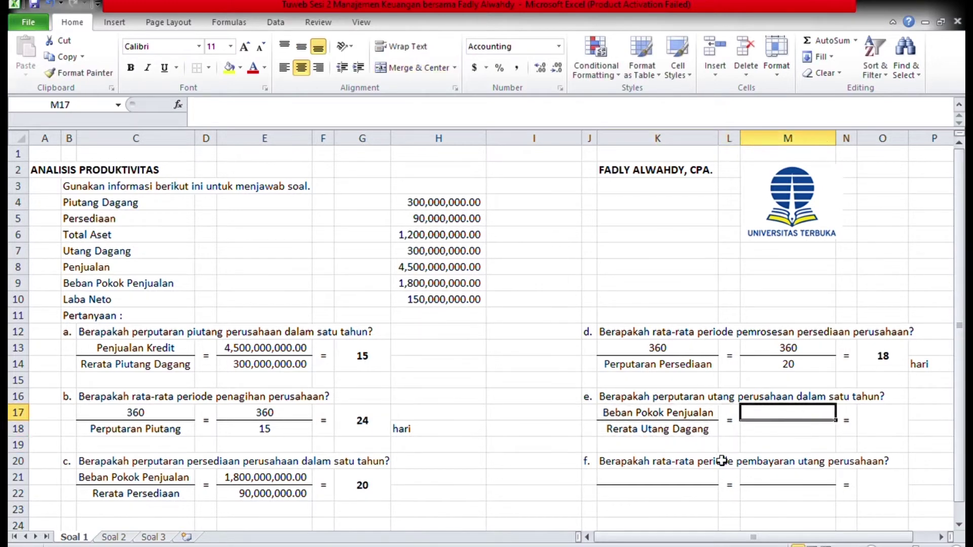
{"action": "type", "text": "="}
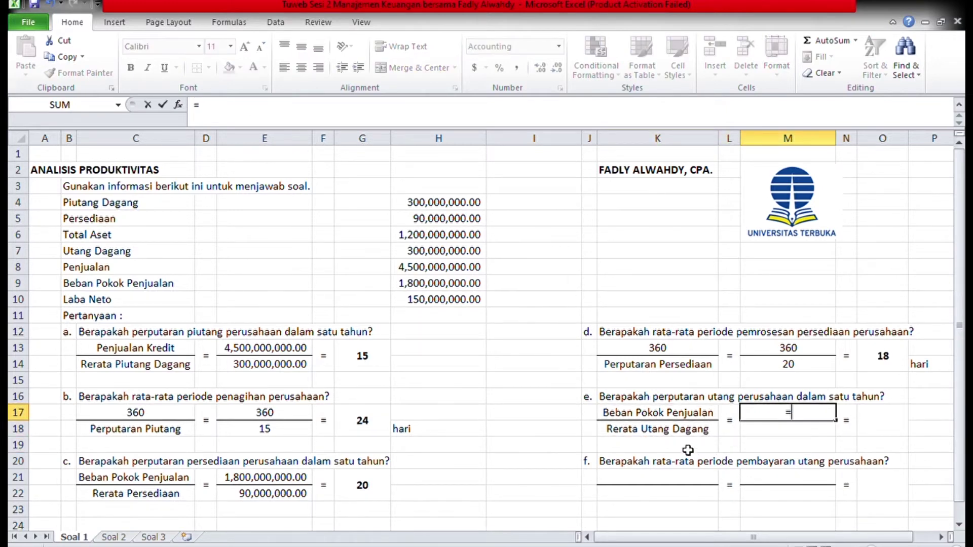
{"action": "left_click", "coordinate": [431, 286]}
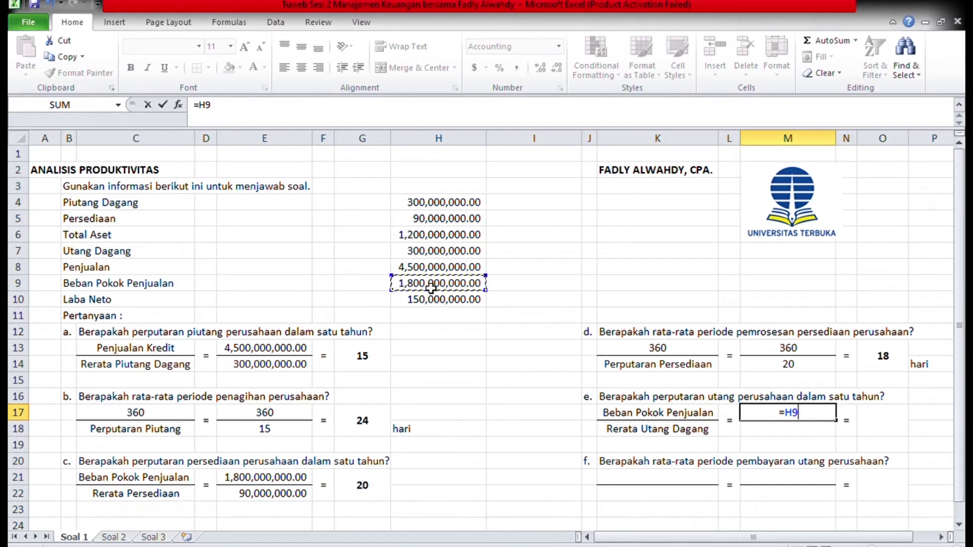
{"action": "key", "text": "Return"}
{"action": "type", "text": "="}
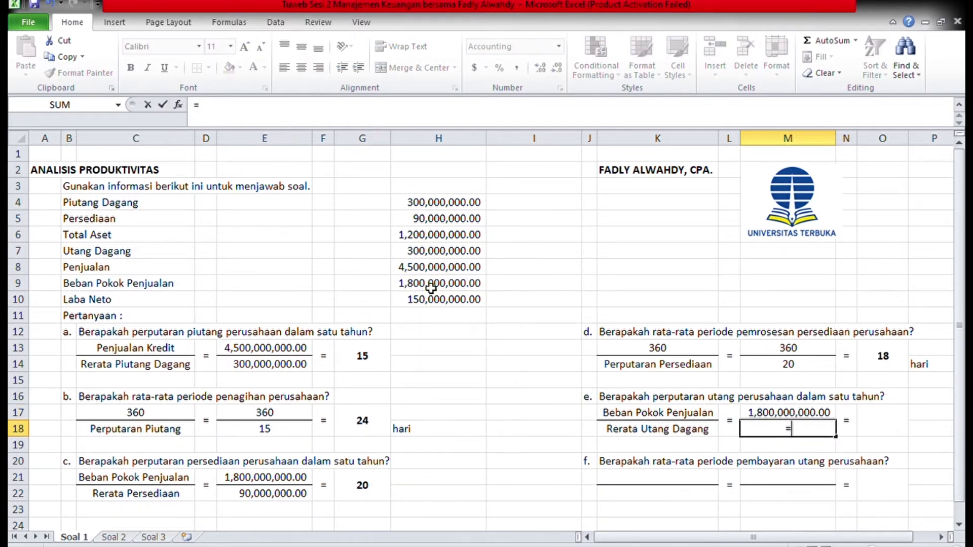
{"action": "left_click", "coordinate": [430, 250]}
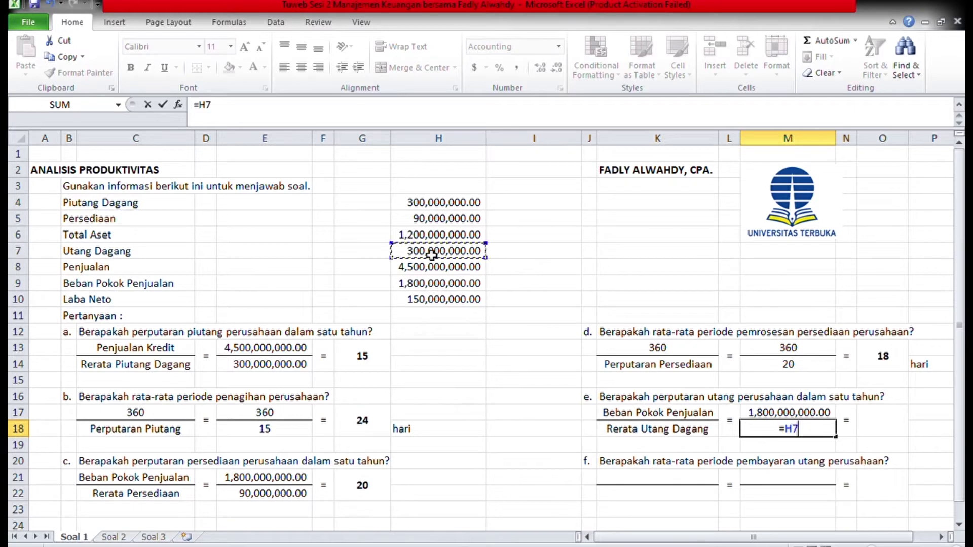
{"action": "key", "text": "Return"}
Step: Enter =M17/M18 in O17, giving a payables turnover of 6
{"action": "key", "text": "Up"}
{"action": "key", "text": "Up"}
{"action": "key", "text": "Right"}
{"action": "key", "text": "Right"}
{"action": "type", "text": "="}
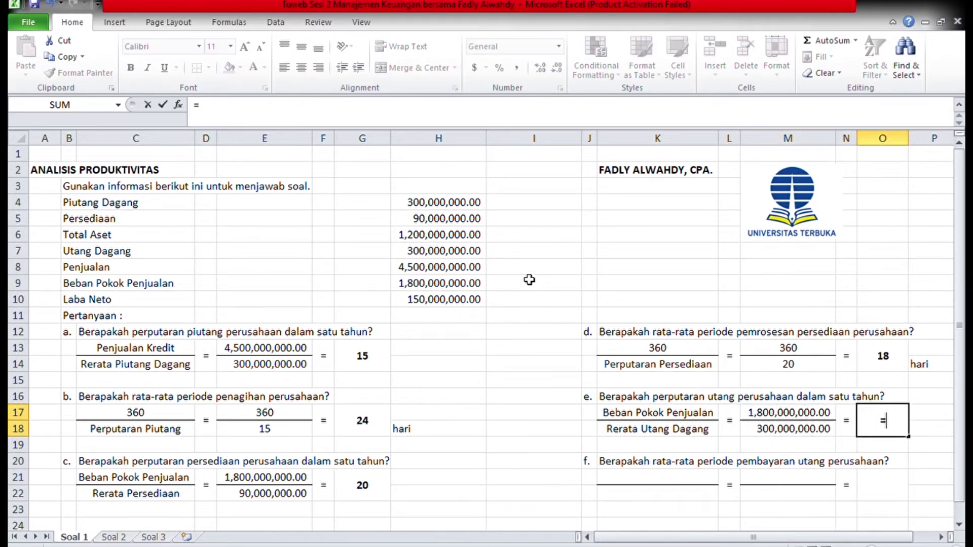
{"action": "key", "text": "Left"}
{"action": "key", "text": "Left"}
{"action": "type", "text": "/"}
{"action": "key", "text": "Left"}
{"action": "key", "text": "Left"}
{"action": "key", "text": "Down"}
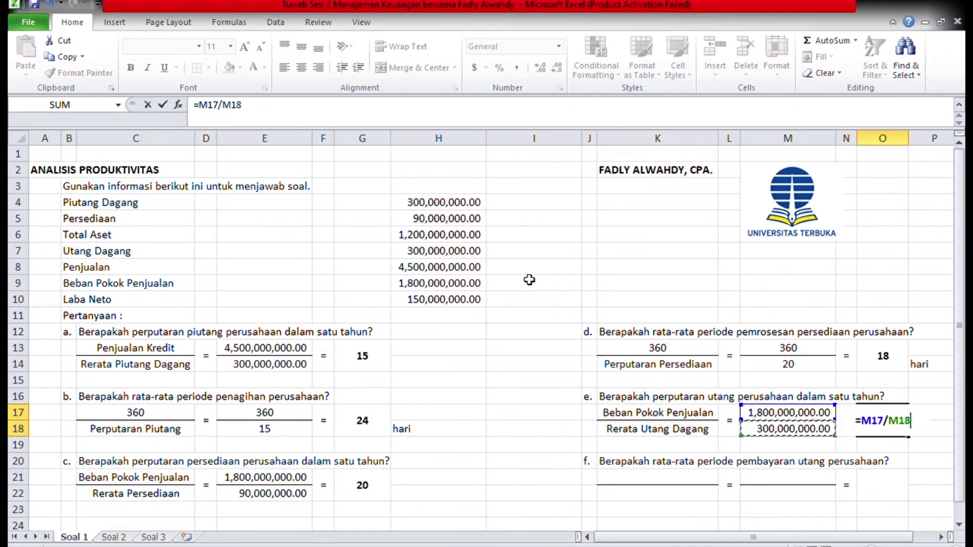
{"action": "key", "text": "Return"}
{"action": "key", "text": "Up"}
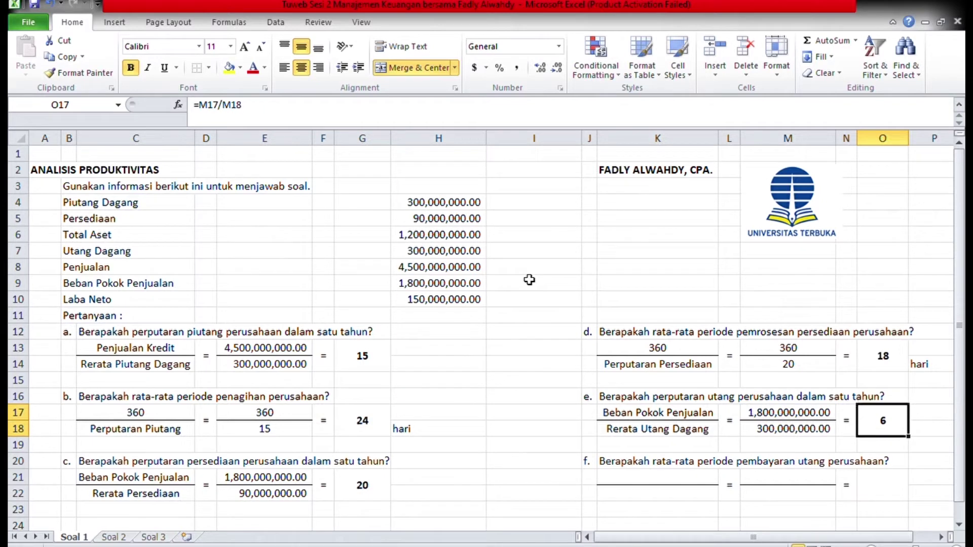
{"action": "key", "text": "Down"}
{"action": "key", "text": "Down"}
{"action": "key", "text": "Down"}
{"action": "key", "text": "Left"}
{"action": "key", "text": "Left"}
{"action": "key", "text": "Left"}
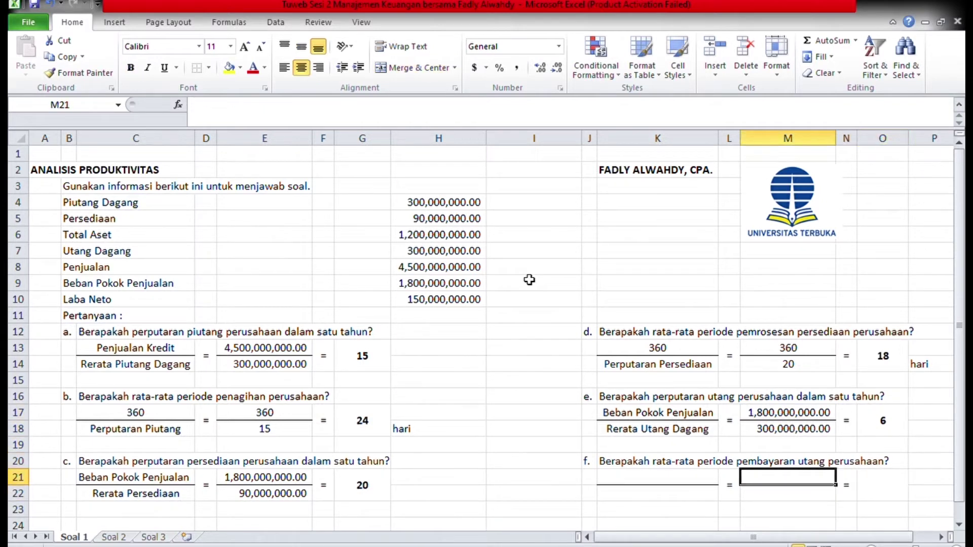
{"action": "key", "text": "Left"}
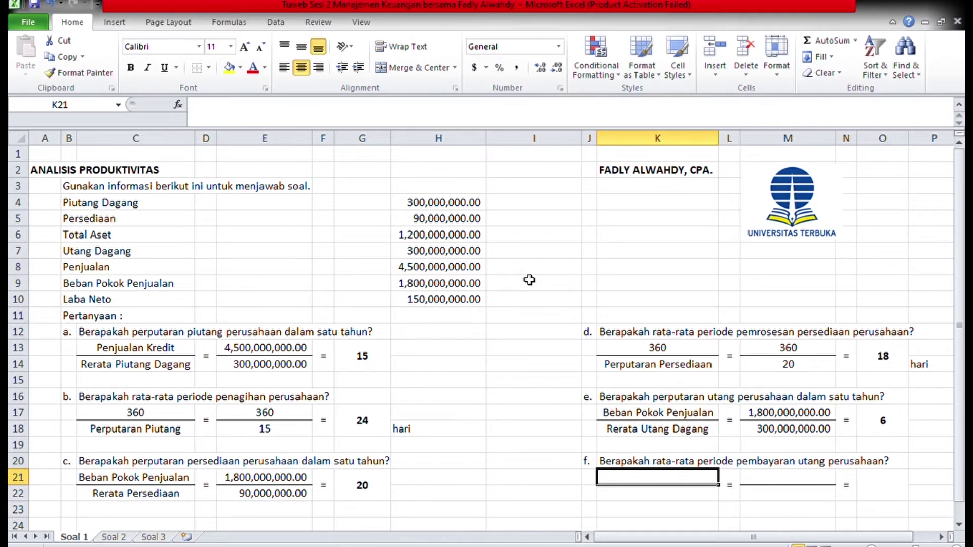
Step: Label question f's fraction 360 over 'Perputaran Utang' in K21:K22
{"action": "type", "text": "360"}
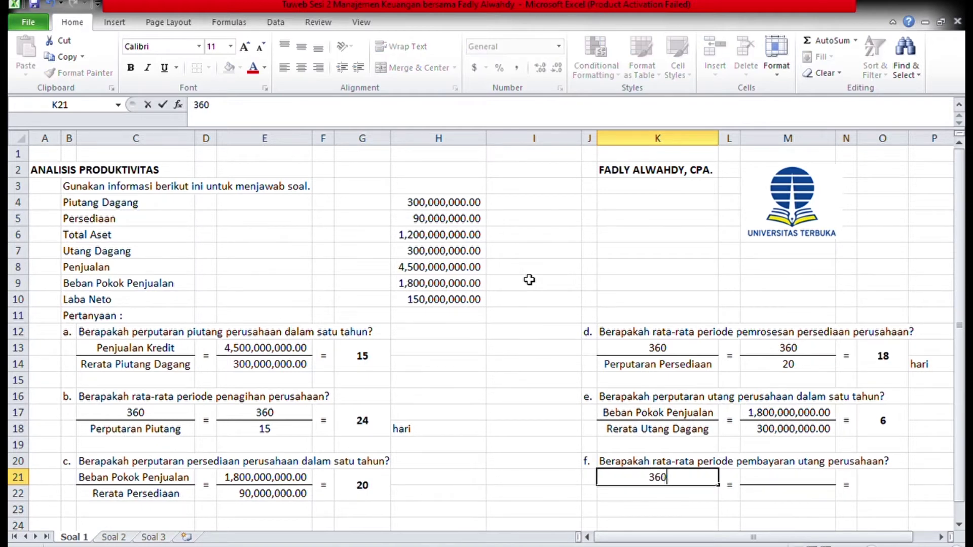
{"action": "key", "text": "Return"}
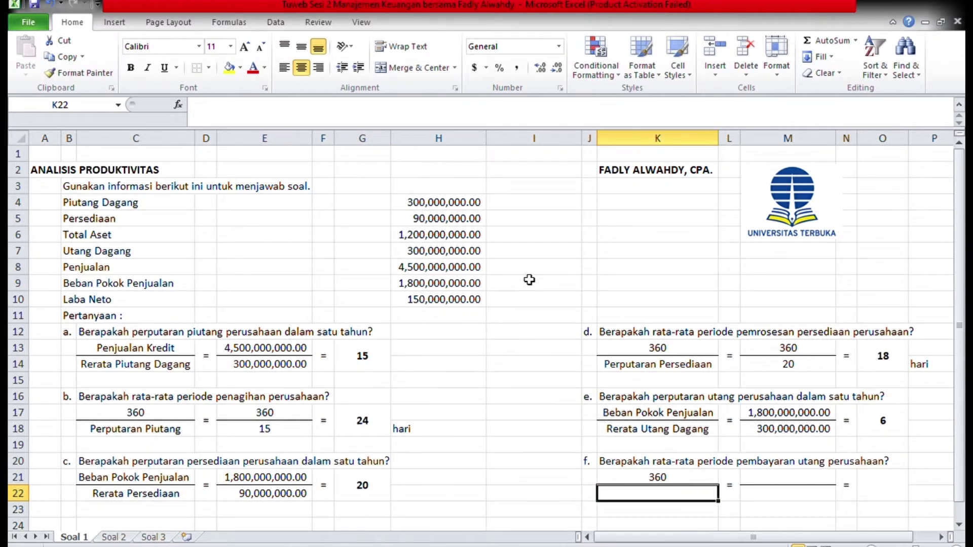
{"action": "type", "text": "Perputaran Utang"}
{"action": "key", "text": "Return"}
Step: Enter =K21 in M21 (360) and =O17 in M22 (turnover 6)
{"action": "key", "text": "Up"}
{"action": "key", "text": "Up"}
{"action": "key", "text": "Right"}
{"action": "key", "text": "Right"}
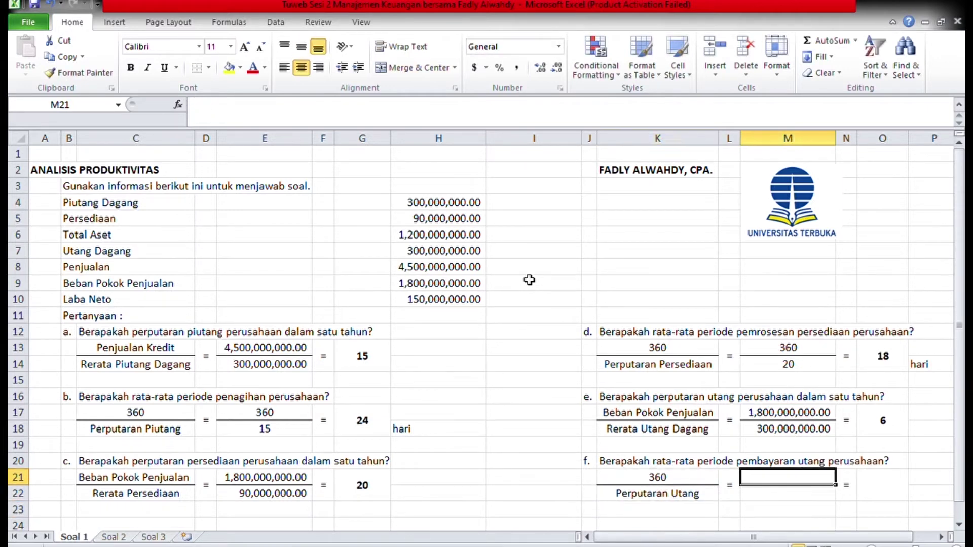
{"action": "type", "text": "="}
{"action": "key", "text": "Left"}
{"action": "key", "text": "Left"}
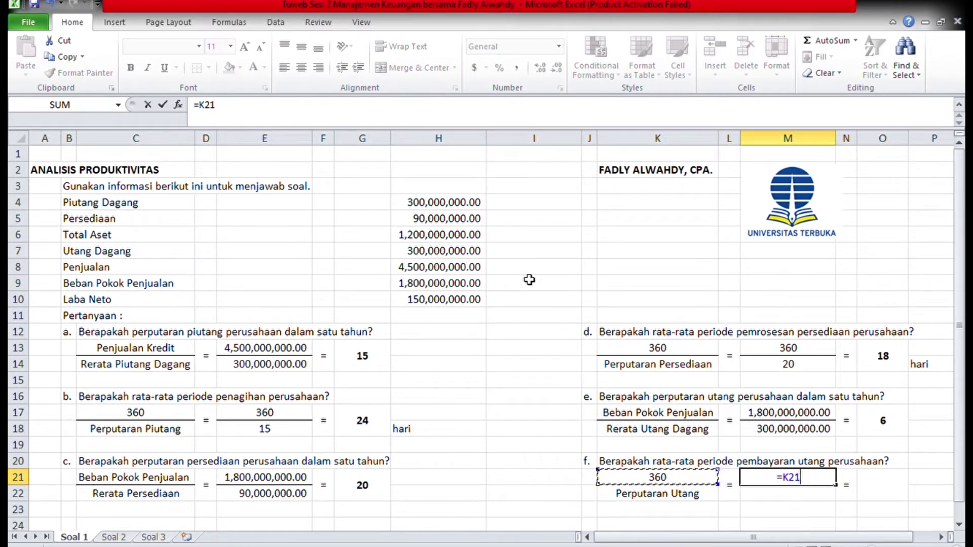
{"action": "key", "text": "Return"}
{"action": "type", "text": "="}
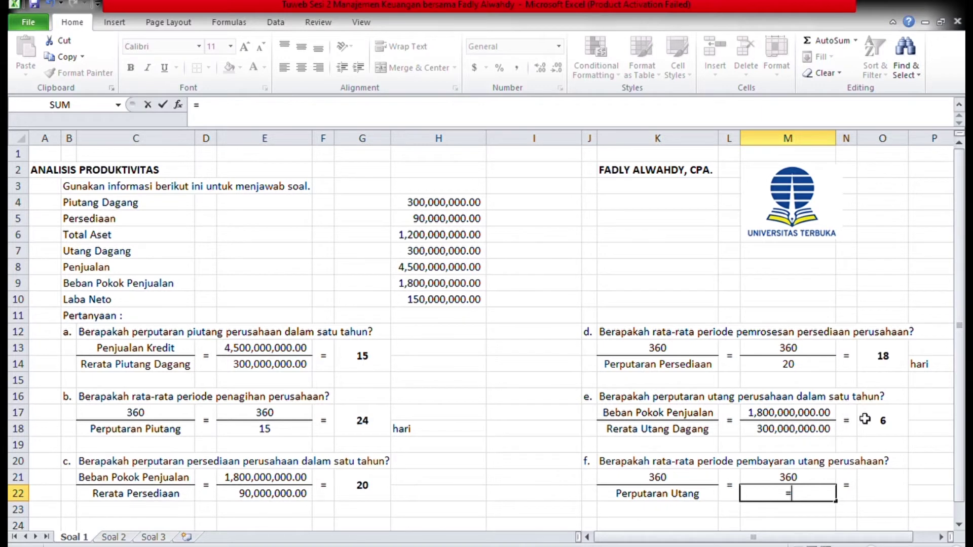
{"action": "left_click", "coordinate": [894, 424]}
{"action": "key", "text": "ctrl+Return"}
Step: Enter =M21/M22 in O21, giving 60
{"action": "key", "text": "Right"}
{"action": "key", "text": "Right"}
{"action": "type", "text": "="}
{"action": "key", "text": "Left"}
{"action": "key", "text": "Left"}
{"action": "type", "text": "/"}
{"action": "key", "text": "Left"}
{"action": "key", "text": "Left"}
{"action": "key", "text": "Down"}
{"action": "key", "text": "Return"}
{"action": "key", "text": "Up"}
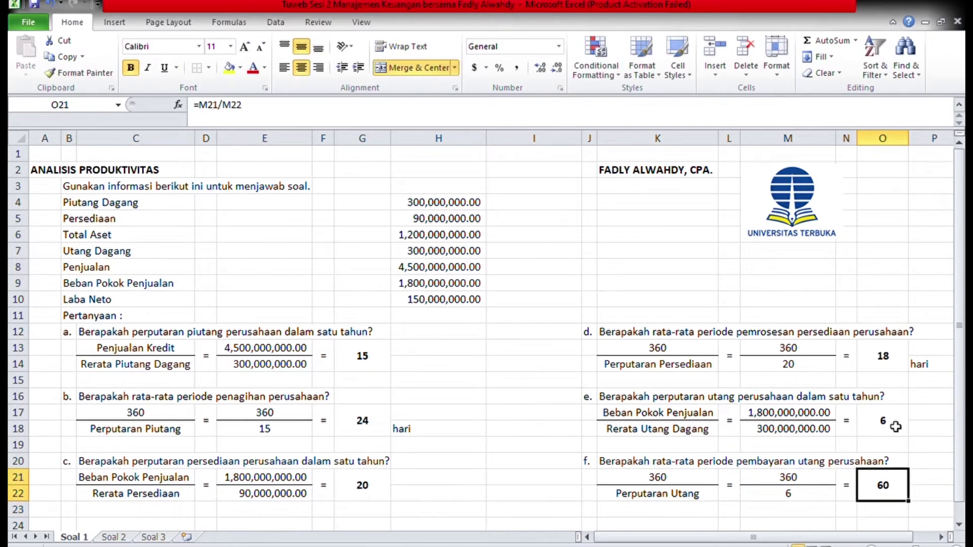
Step: Add the unit 'hari' in P22 beside the question f answer
{"action": "key", "text": "Right"}
{"action": "type", "text": "hari"}
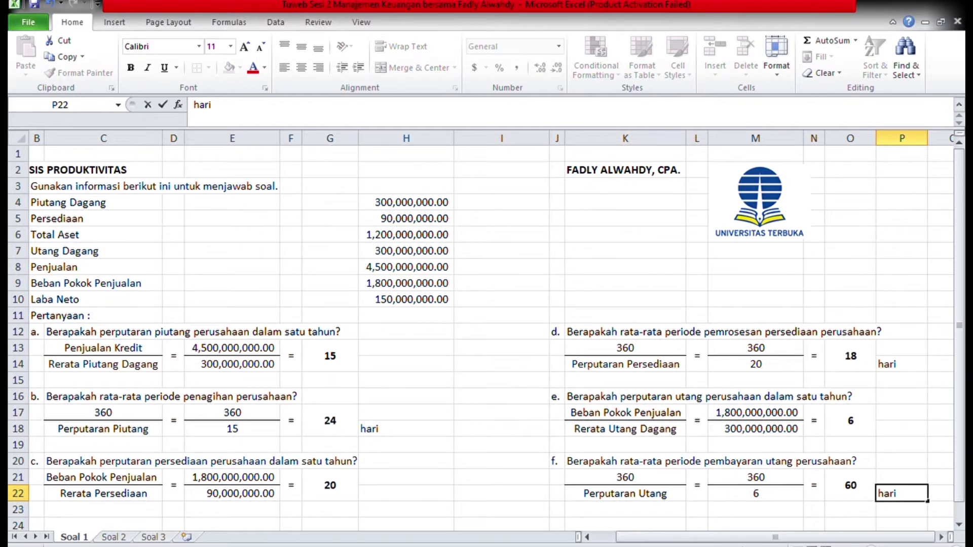
{"action": "left_click_drag", "start_coordinate": [740, 540], "coordinate": [714, 541]}
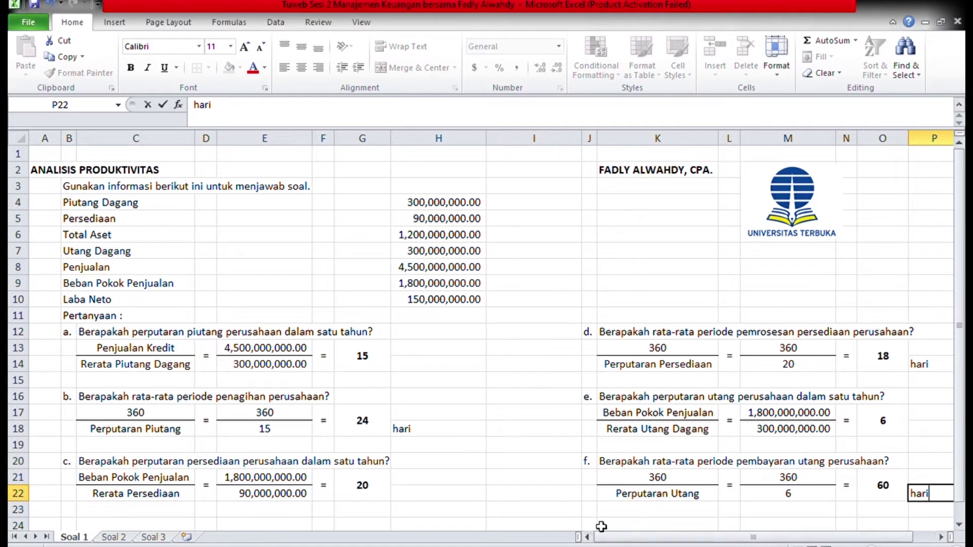
{"action": "left_click", "coordinate": [480, 511]}
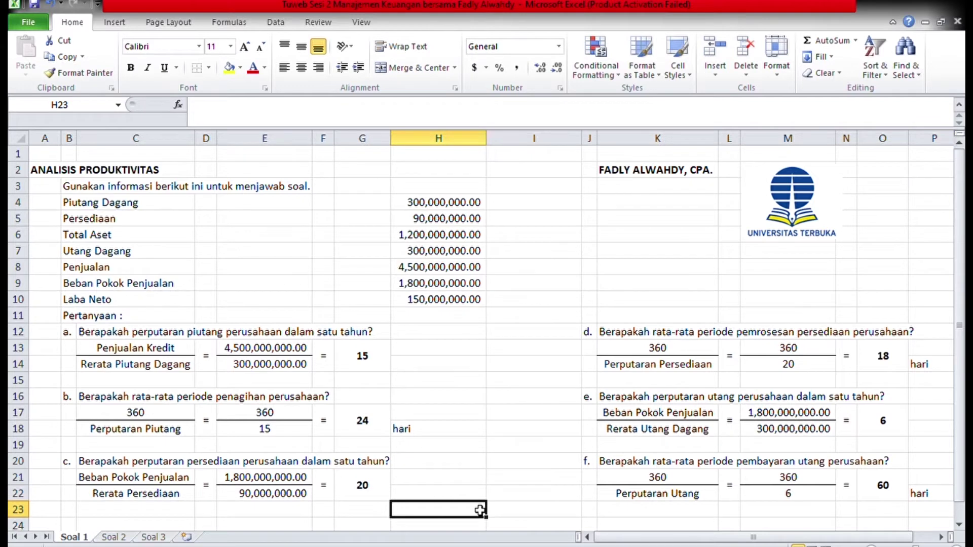